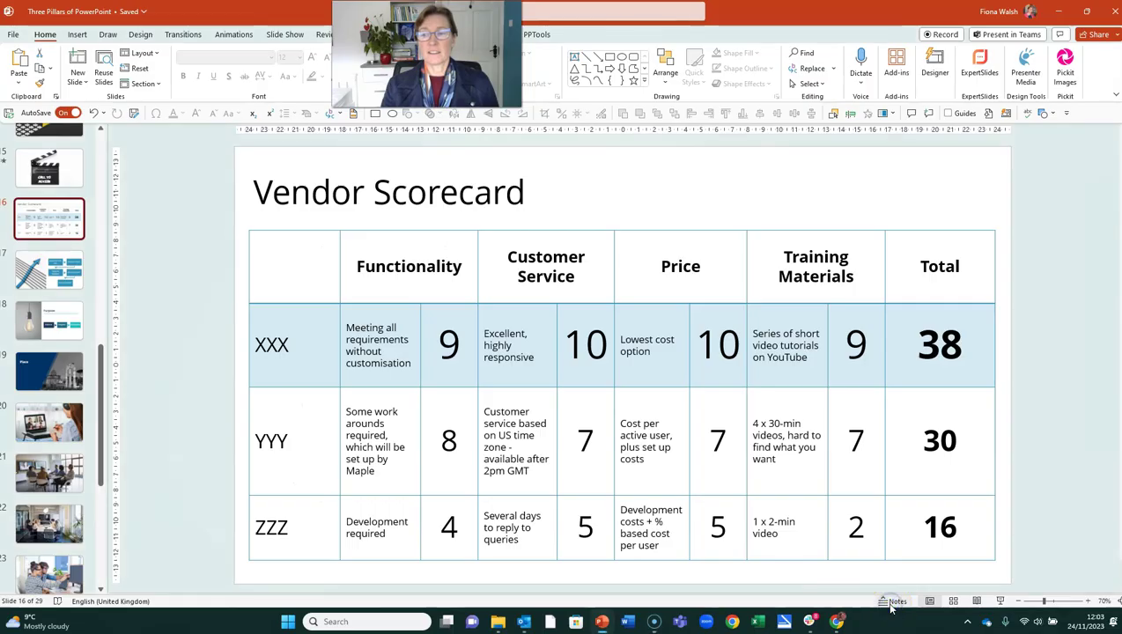
Step: Show the Vendor Scorecard speaker notes and enlarge the Notes pane to reveal the pricing lines
{"action": "left_click", "coordinate": [664, 569]}
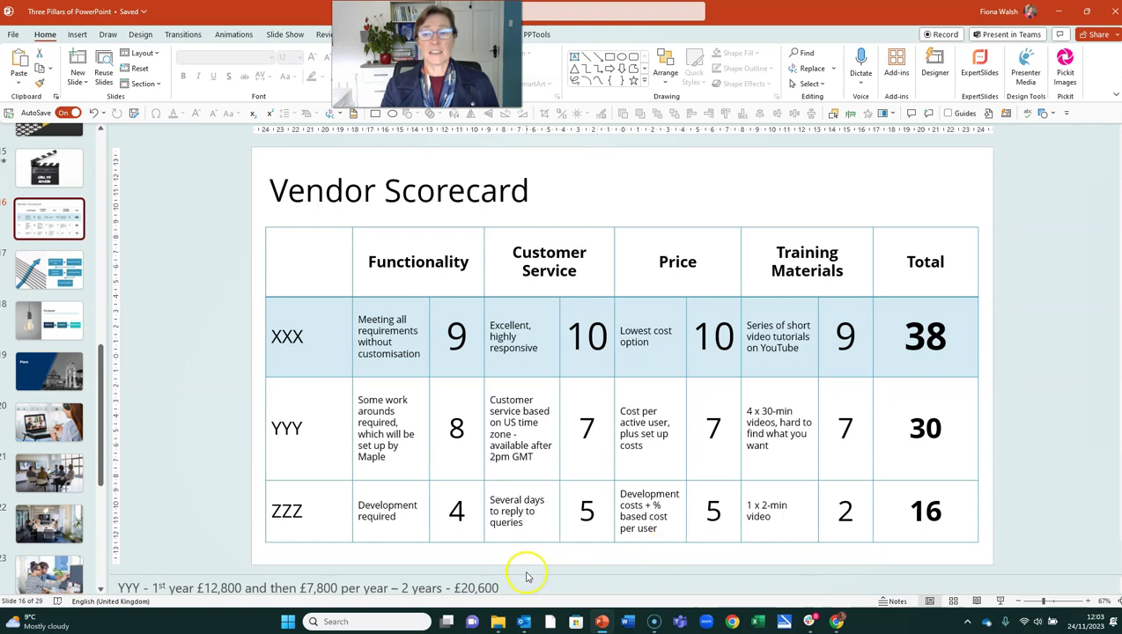
{"action": "left_click_drag", "start_coordinate": [528, 577], "coordinate": [556, 519]}
{"action": "left_click", "coordinate": [541, 535]}
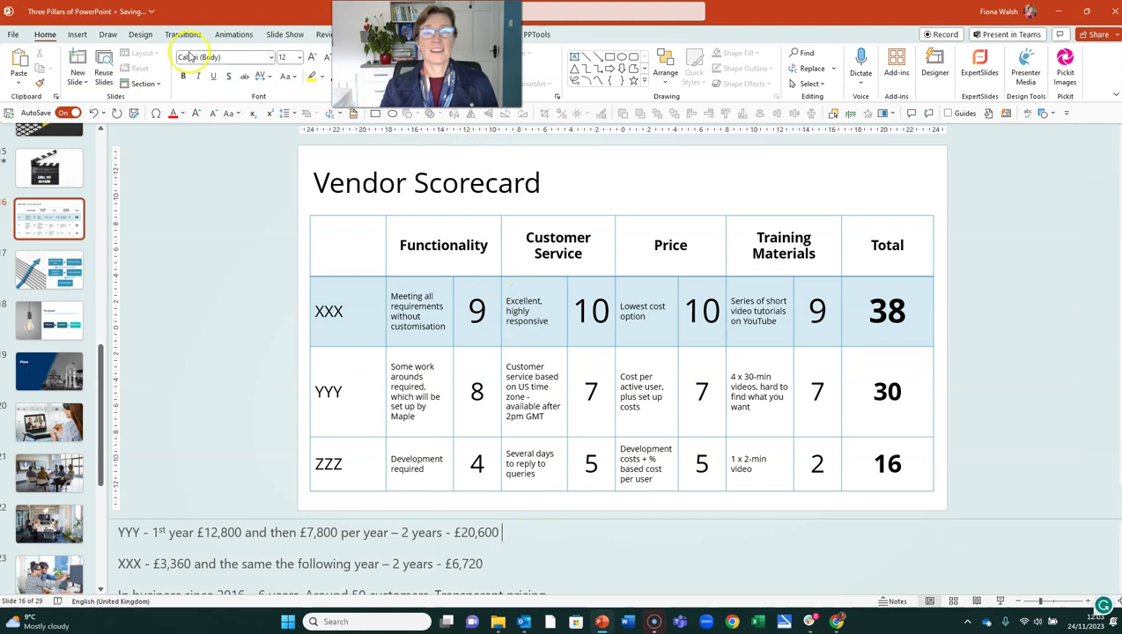
Step: Enable Use Presenter View on the Slide Show tab for the Vendor Scorecard show
{"action": "left_click", "coordinate": [291, 37]}
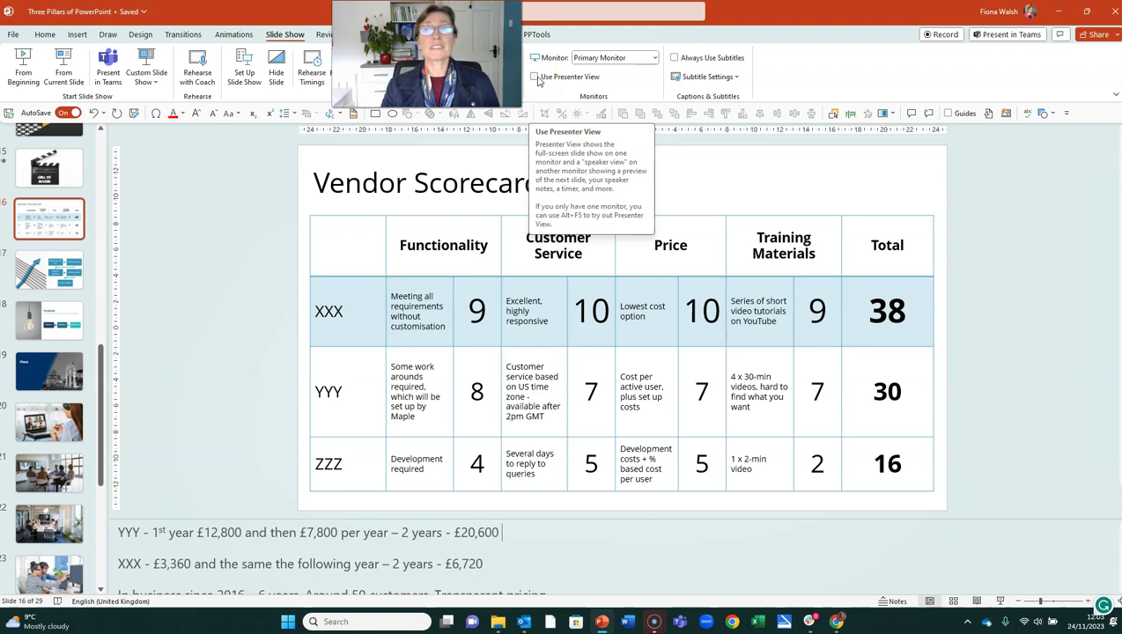
{"action": "left_click", "coordinate": [536, 78]}
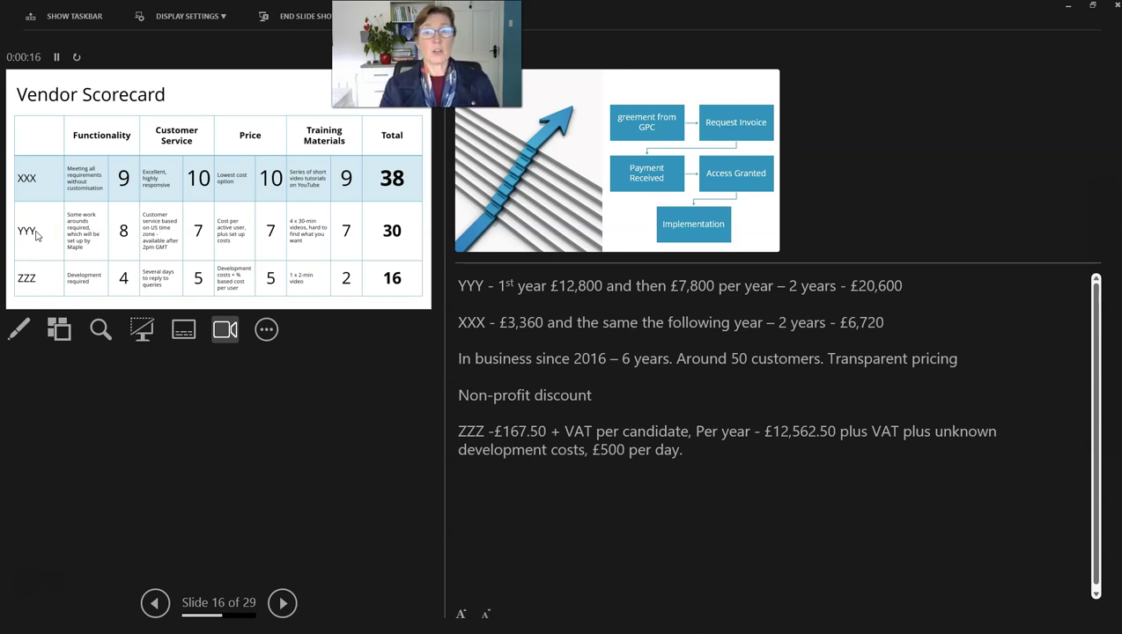
{"action": "left_click", "coordinate": [222, 17]}
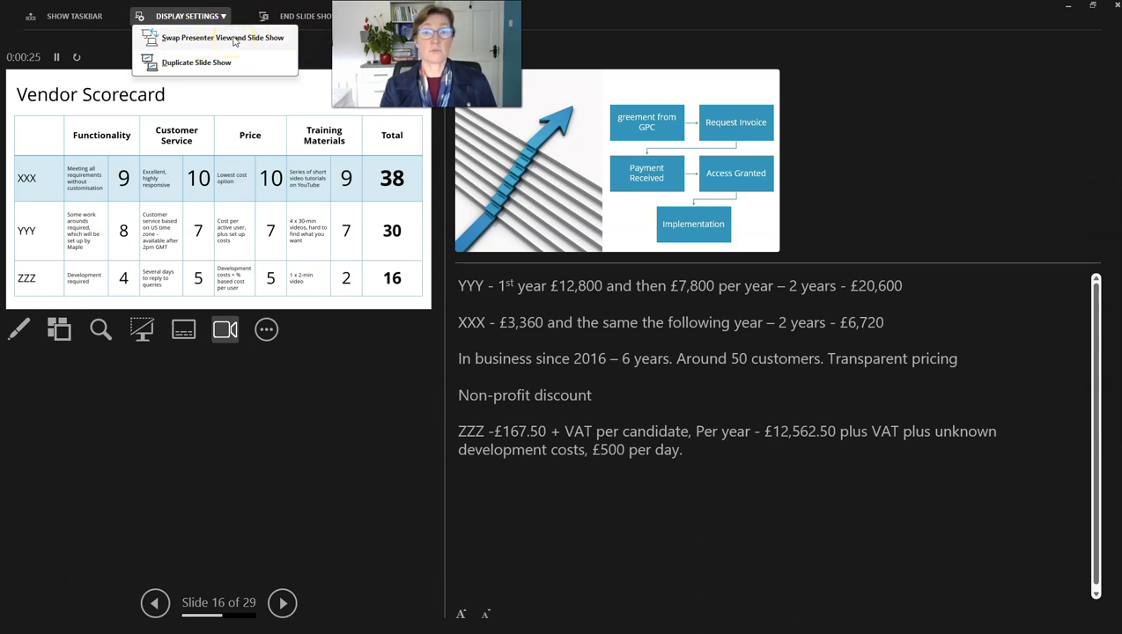
{"action": "left_click", "coordinate": [69, 19]}
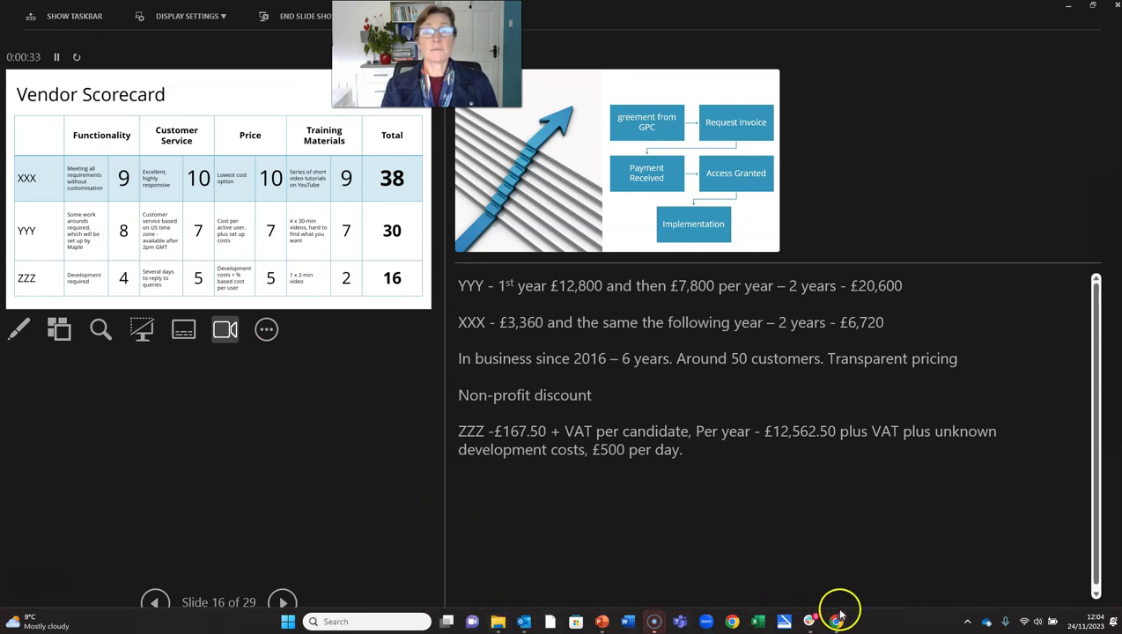
{"action": "mouse_move", "coordinate": [525, 622]}
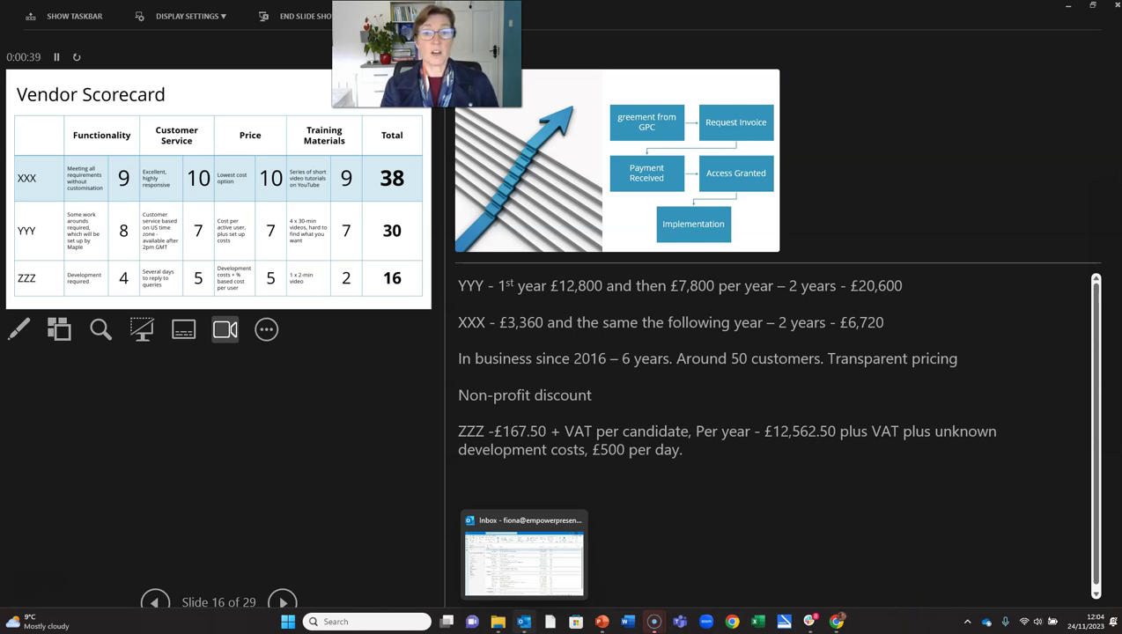
{"action": "left_click", "coordinate": [104, 18]}
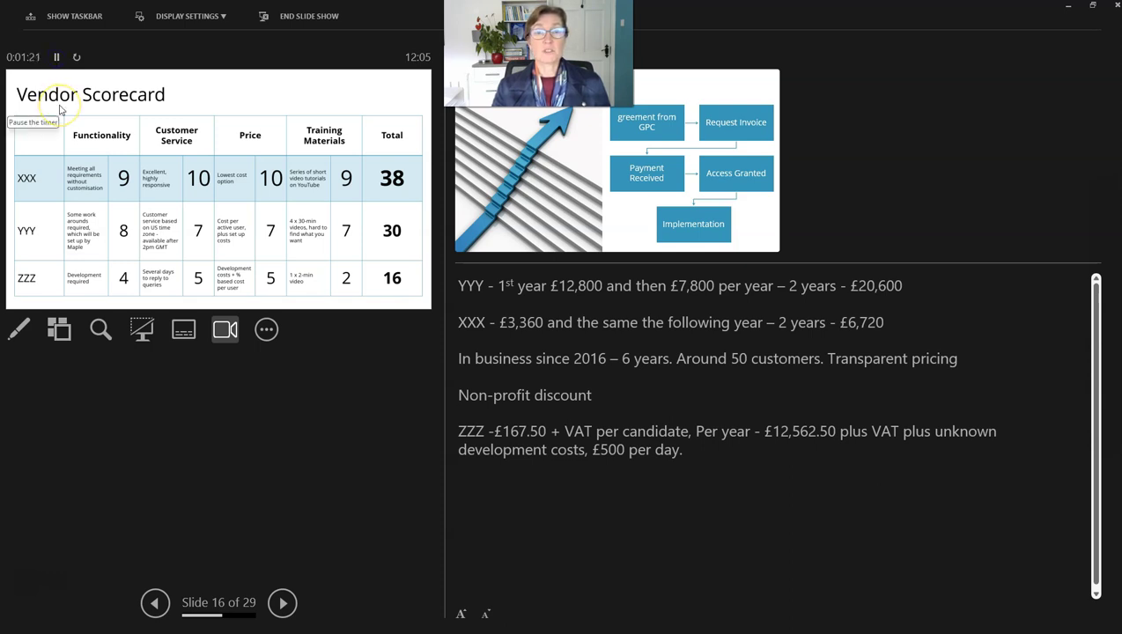
Step: Pause the presentation timer, reset it to zero, and start it running again
{"action": "left_click", "coordinate": [56, 57]}
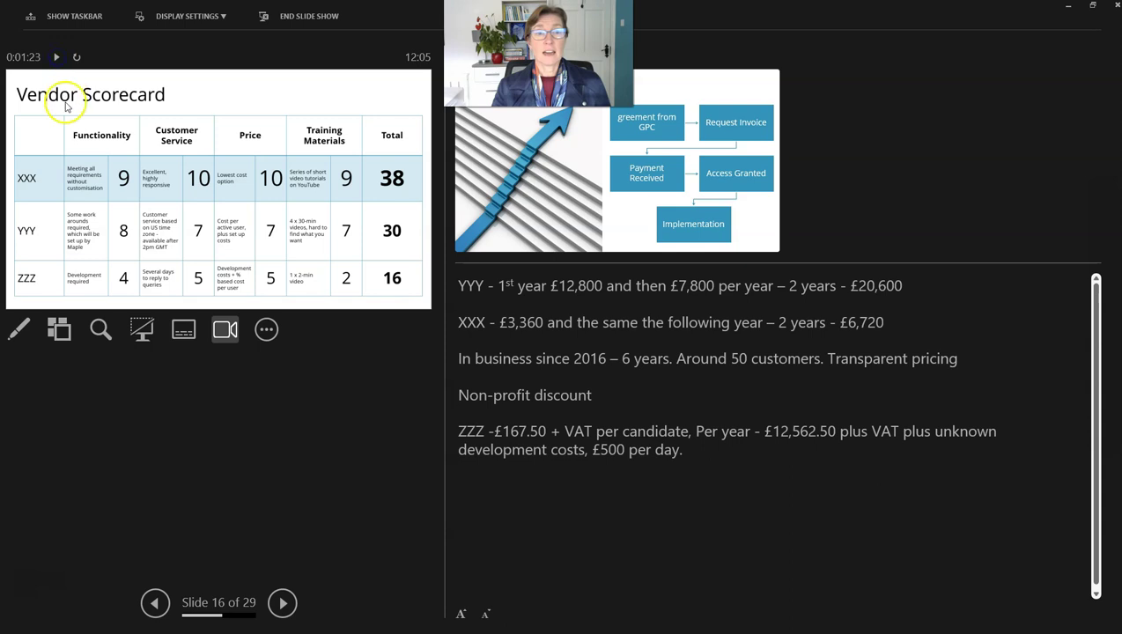
{"action": "left_click", "coordinate": [77, 57]}
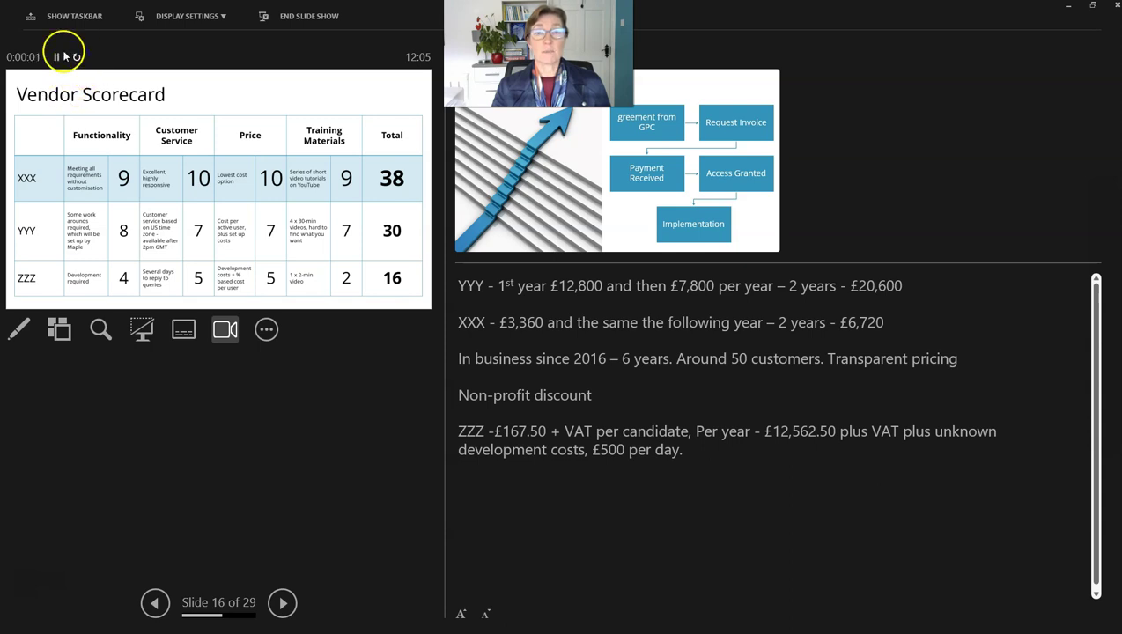
{"action": "left_click", "coordinate": [56, 56]}
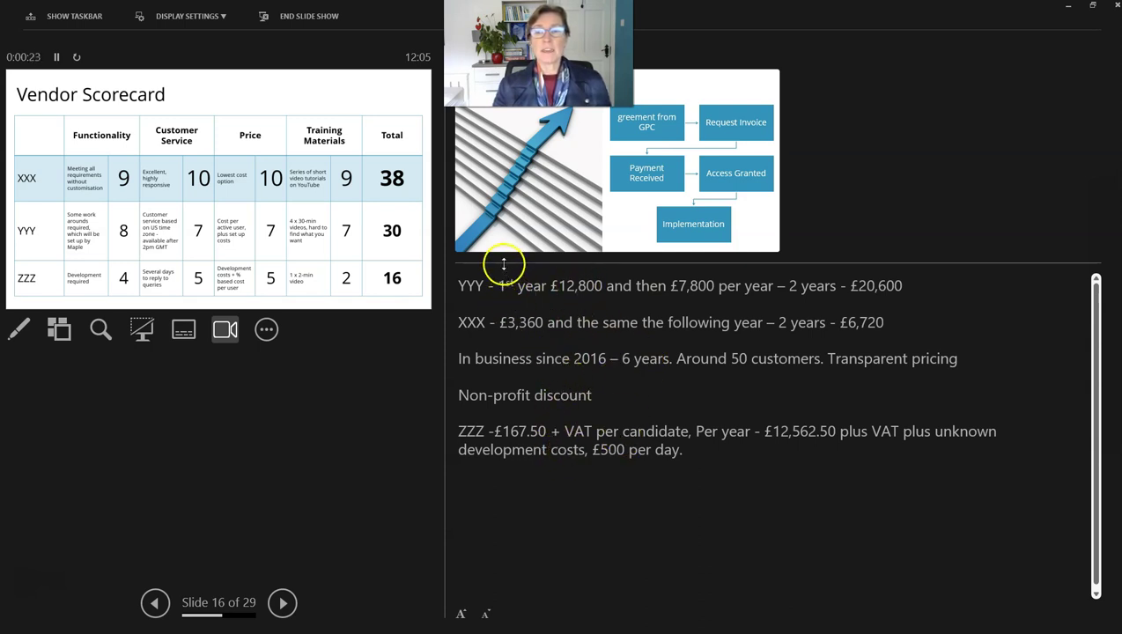
Step: Resize the Presenter View panes, shrinking the current slide and next-slide preview to widen the notes
{"action": "left_click_drag", "start_coordinate": [504, 263], "coordinate": [567, 336]}
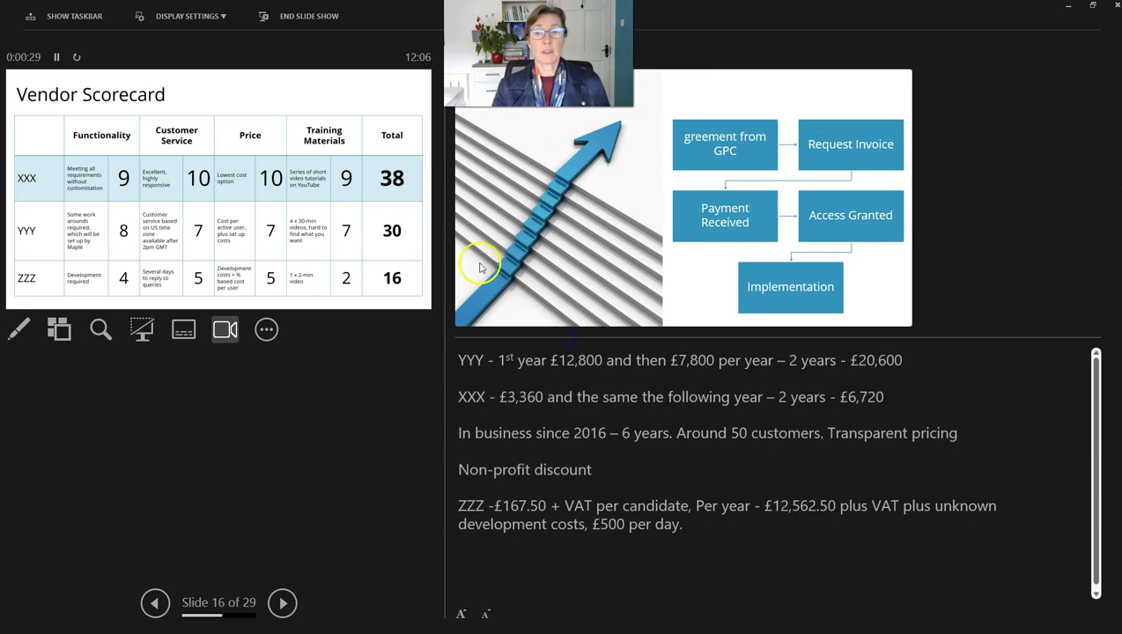
{"action": "left_click_drag", "start_coordinate": [442, 231], "coordinate": [375, 271]}
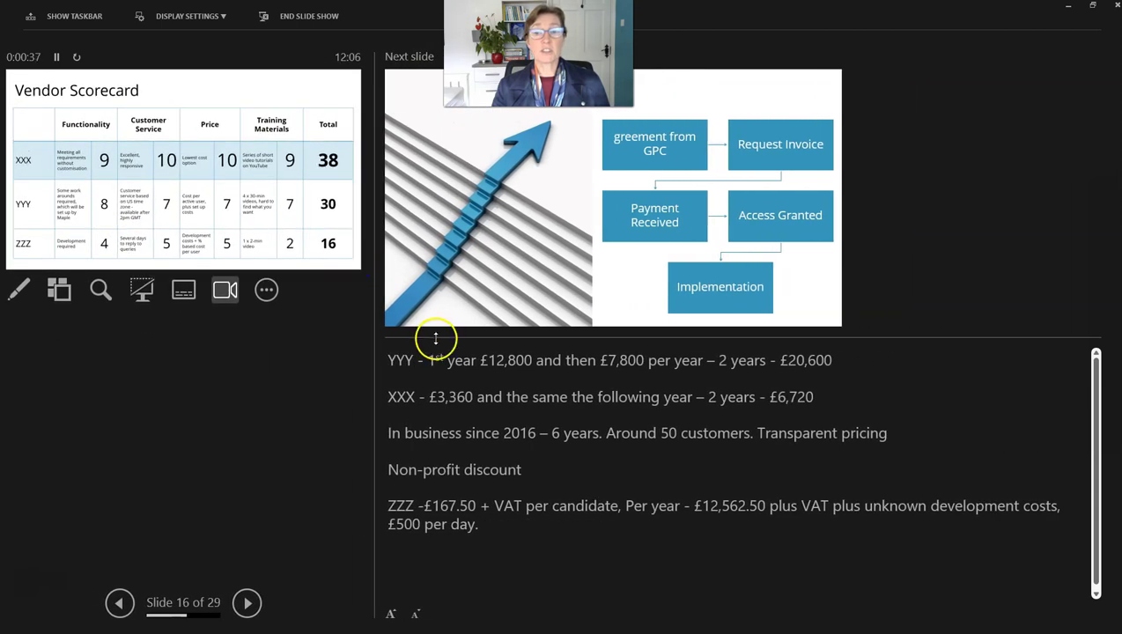
{"action": "left_click_drag", "start_coordinate": [437, 338], "coordinate": [478, 230]}
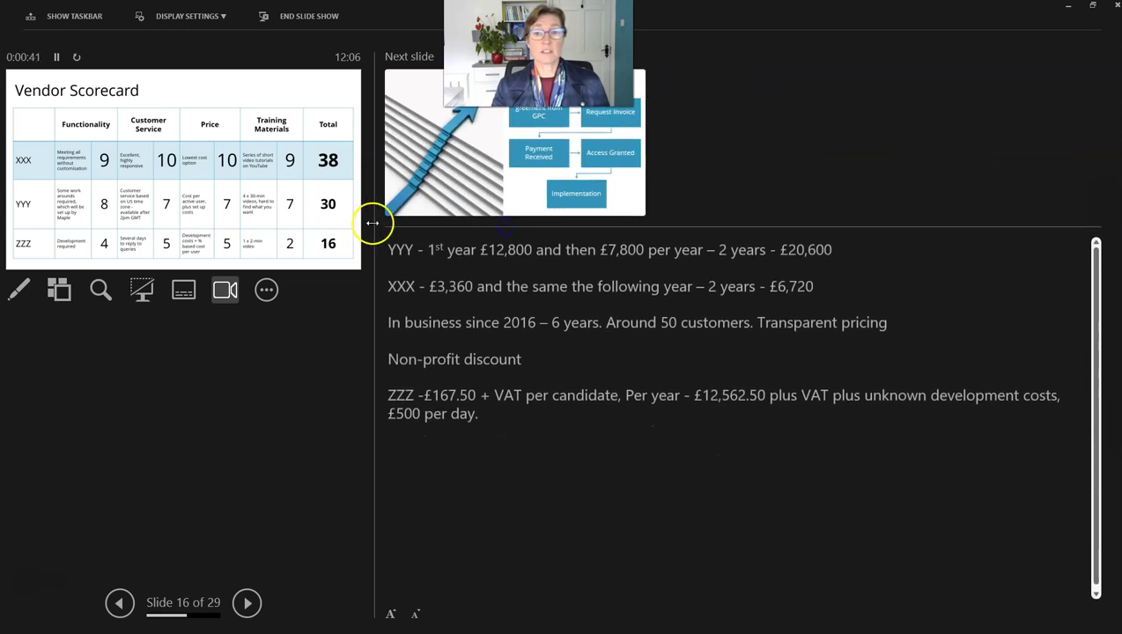
{"action": "left_click_drag", "start_coordinate": [374, 230], "coordinate": [639, 236]}
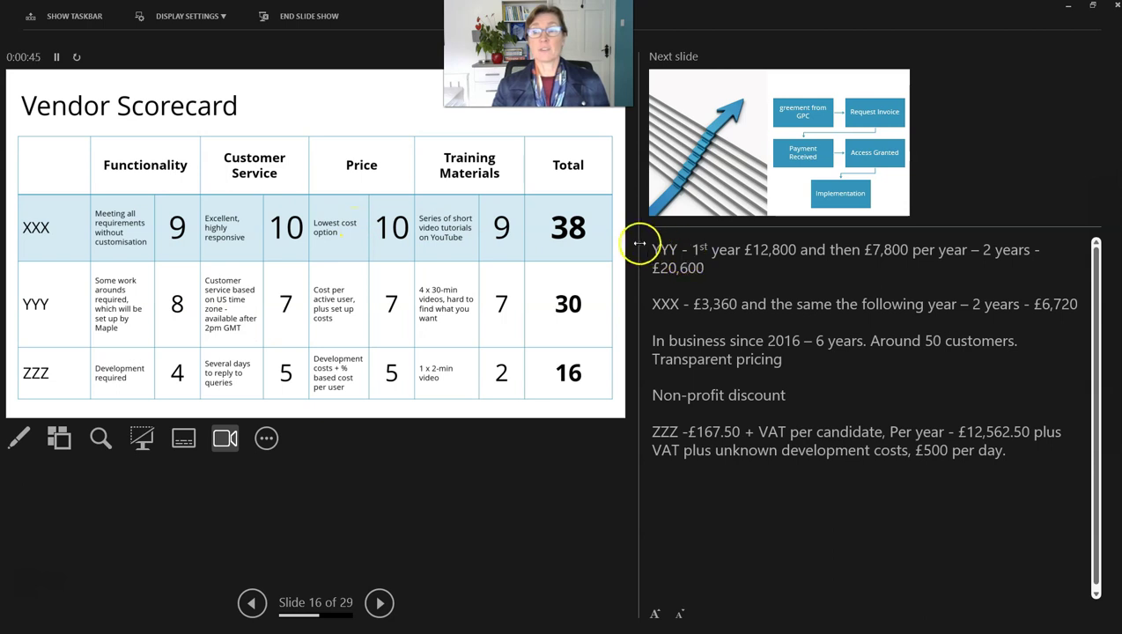
{"action": "left_click_drag", "start_coordinate": [638, 242], "coordinate": [350, 251]}
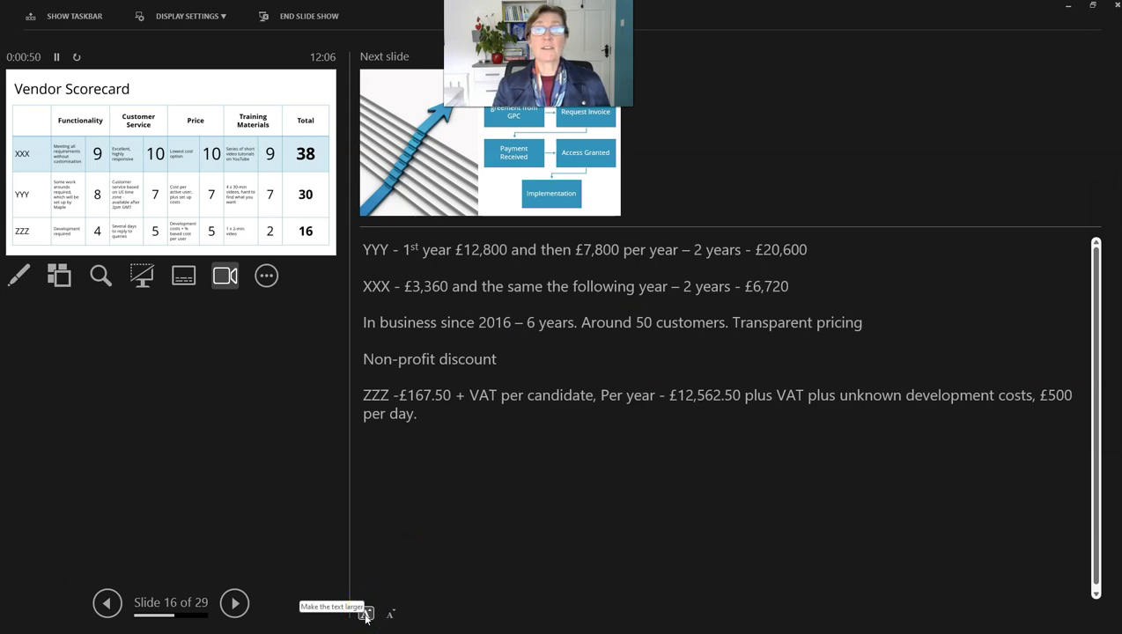
{"action": "left_click", "coordinate": [366, 614]}
{"action": "left_click", "coordinate": [365, 614]}
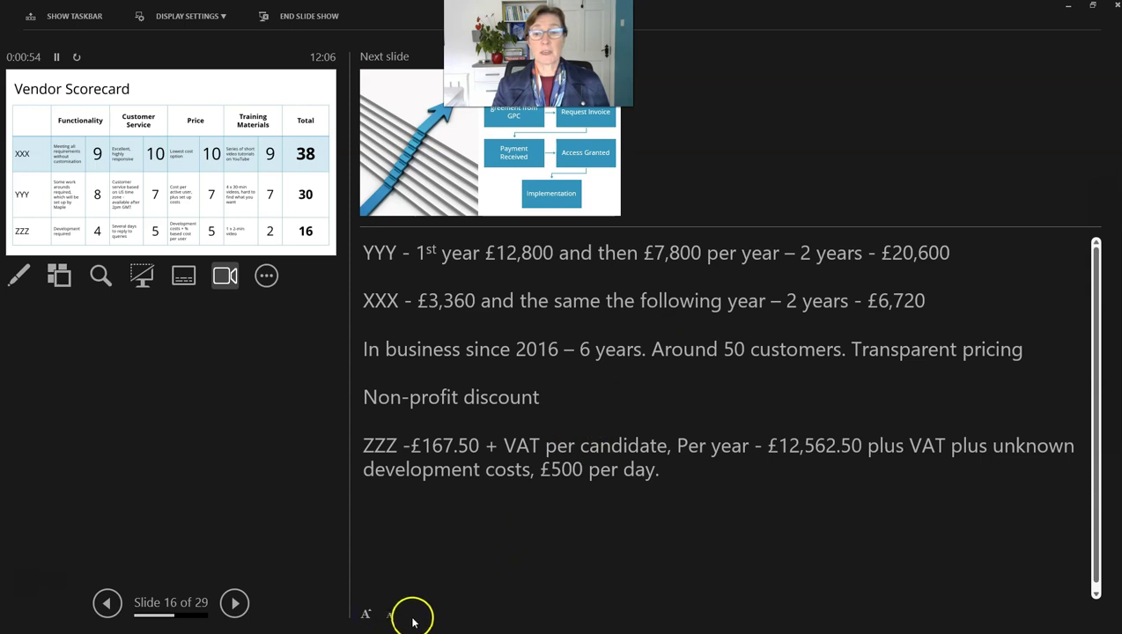
{"action": "left_click", "coordinate": [390, 614]}
{"action": "left_click", "coordinate": [391, 614]}
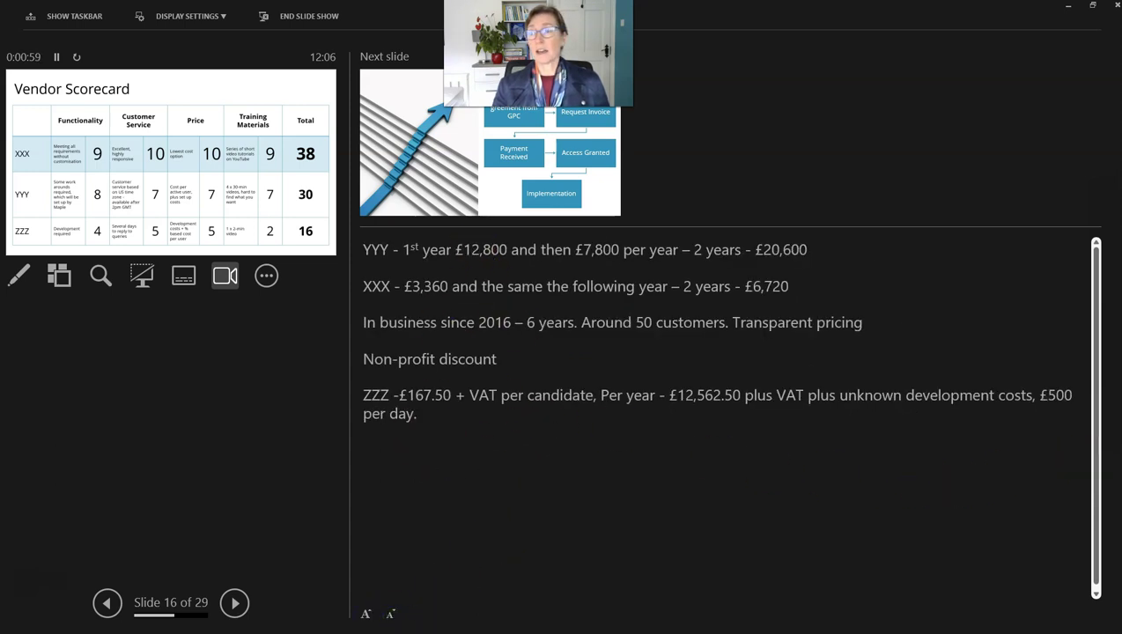
{"action": "left_click", "coordinate": [1092, 474]}
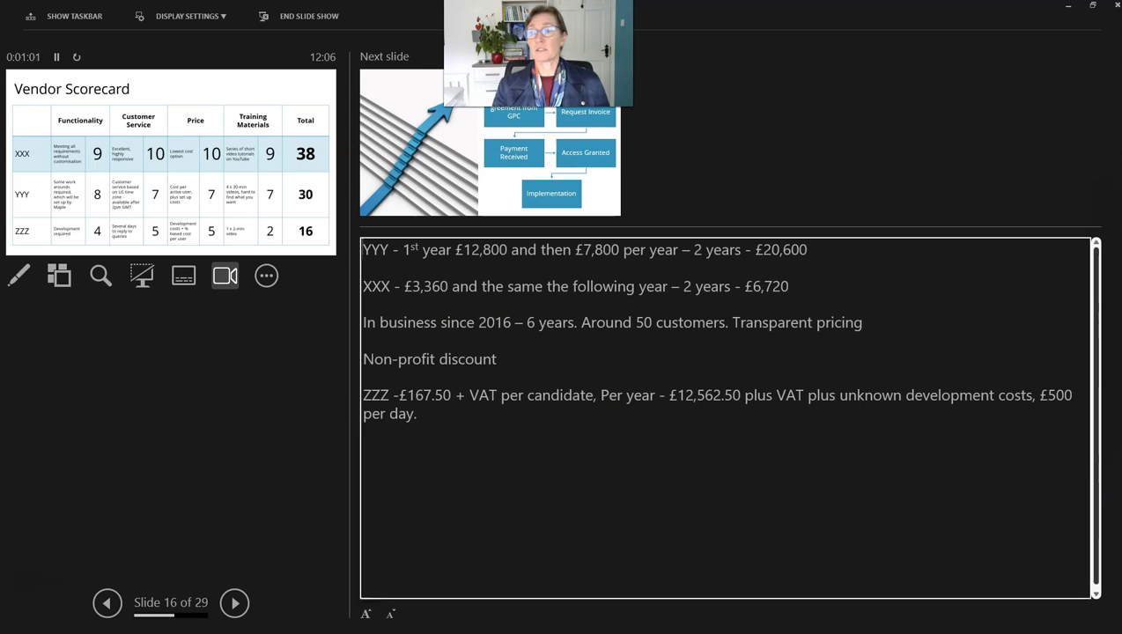
{"action": "scroll", "coordinate": [1092, 501], "scroll_direction": "down", "scroll_amount": 1}
{"action": "left_click", "coordinate": [1092, 528]}
{"action": "scroll", "coordinate": [1097, 496], "scroll_direction": "up", "scroll_amount": 1}
{"action": "scroll", "coordinate": [1100, 493], "scroll_direction": "down", "scroll_amount": 1}
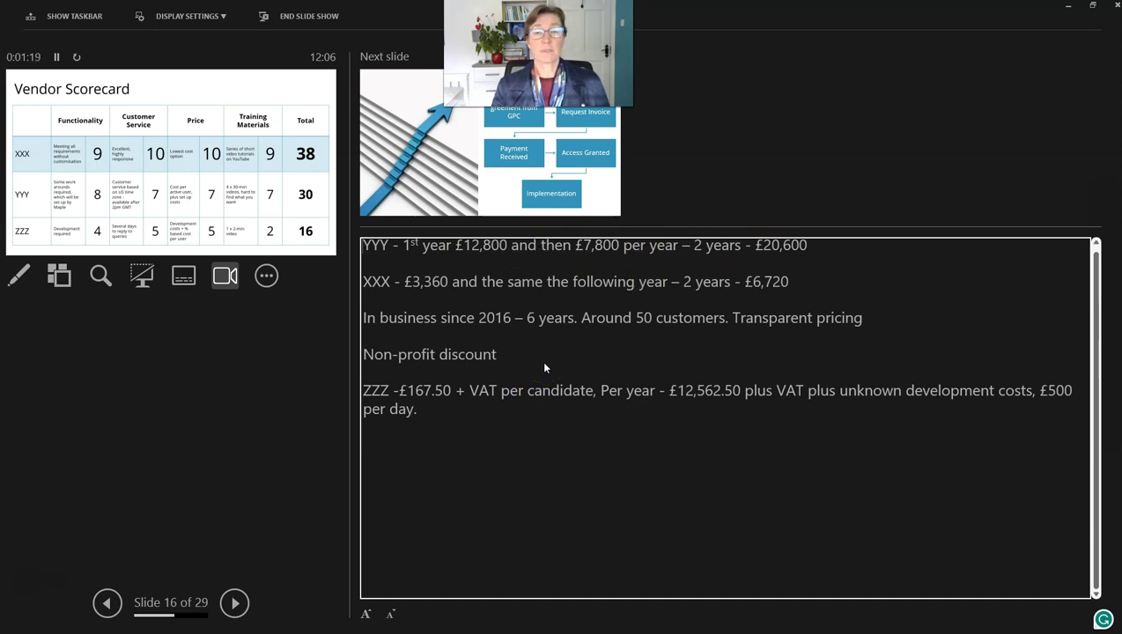
Step: Step forward and back to the Vendor Scorecard slide, then switch on the laser pointer
{"action": "left_click", "coordinate": [236, 604]}
{"action": "left_click", "coordinate": [105, 604]}
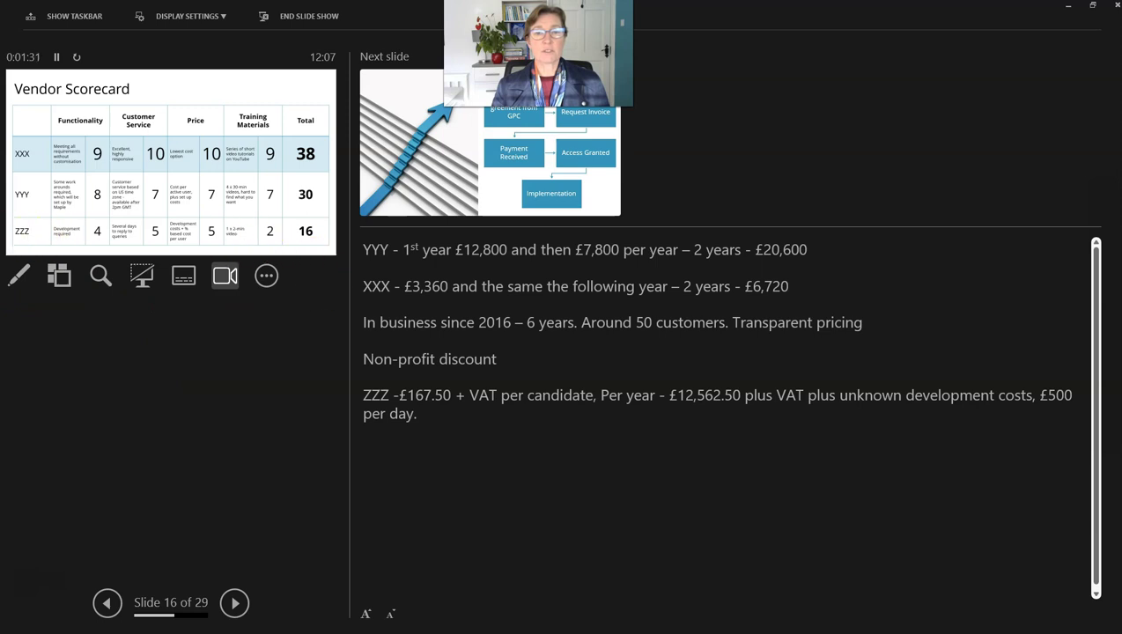
{"action": "left_click", "coordinate": [20, 276]}
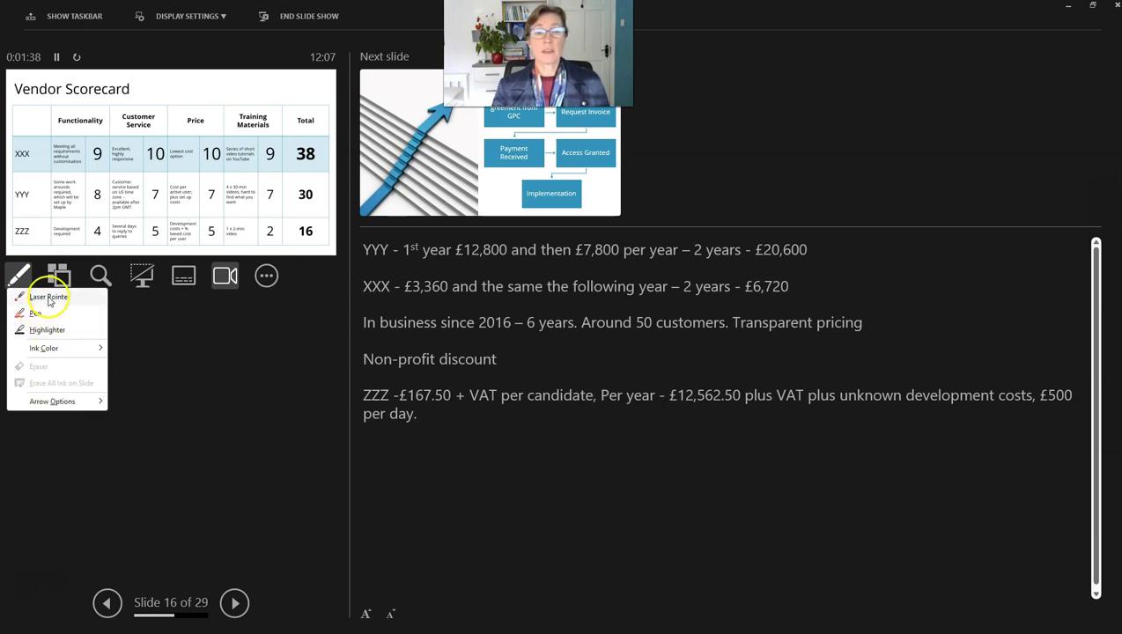
{"action": "left_click", "coordinate": [42, 297]}
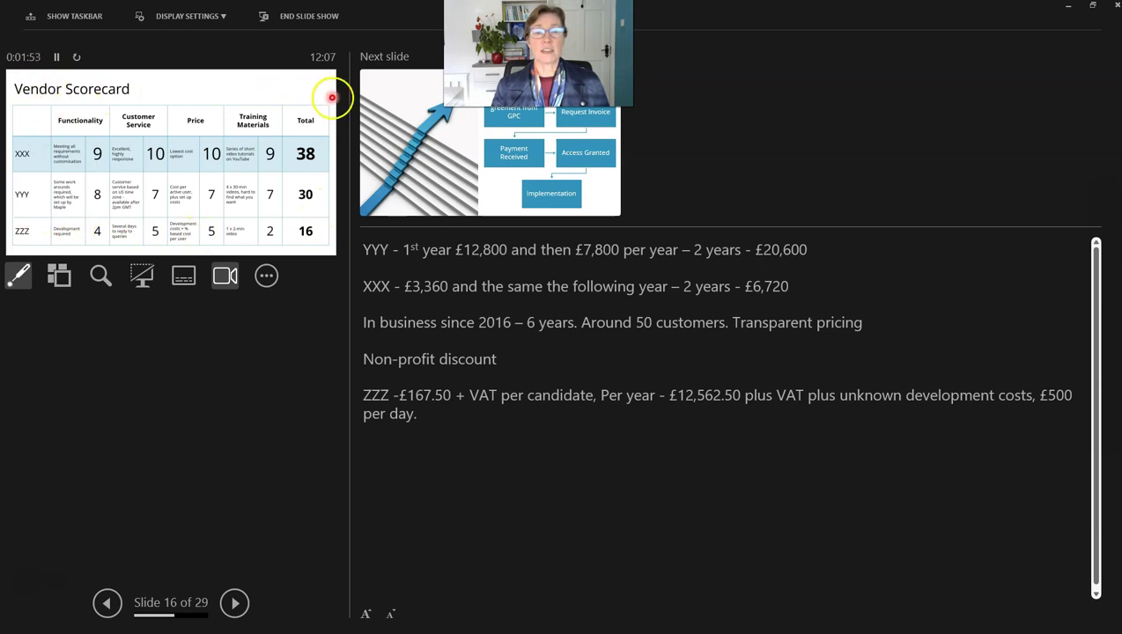
Step: Switch the annotation tool to the pen, then to the highlighter
{"action": "left_click", "coordinate": [18, 279]}
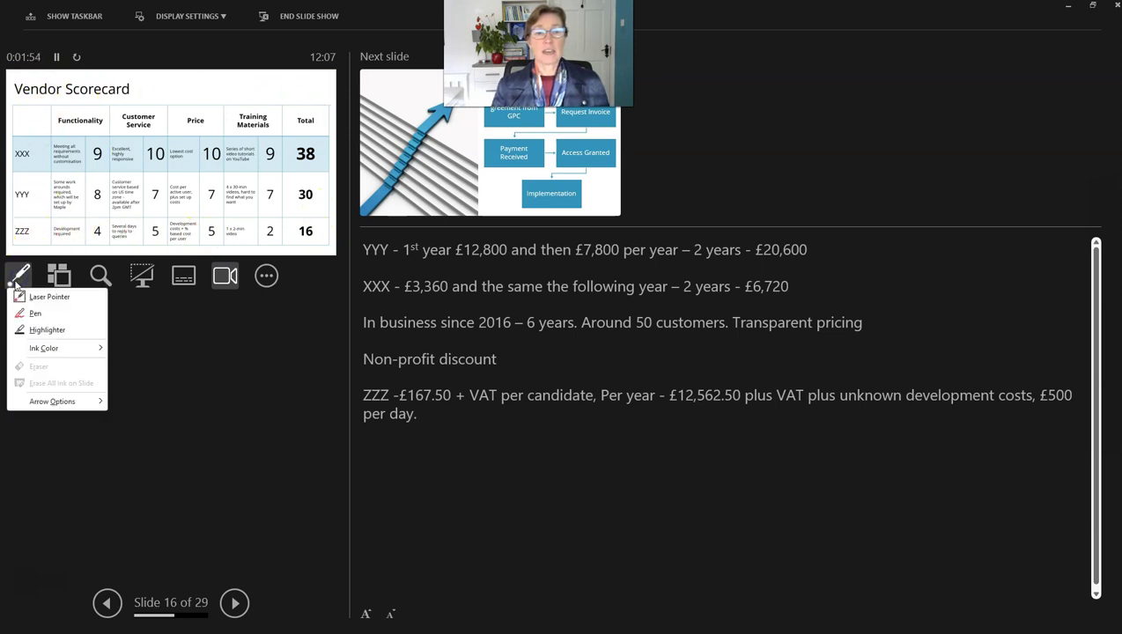
{"action": "left_click", "coordinate": [38, 314]}
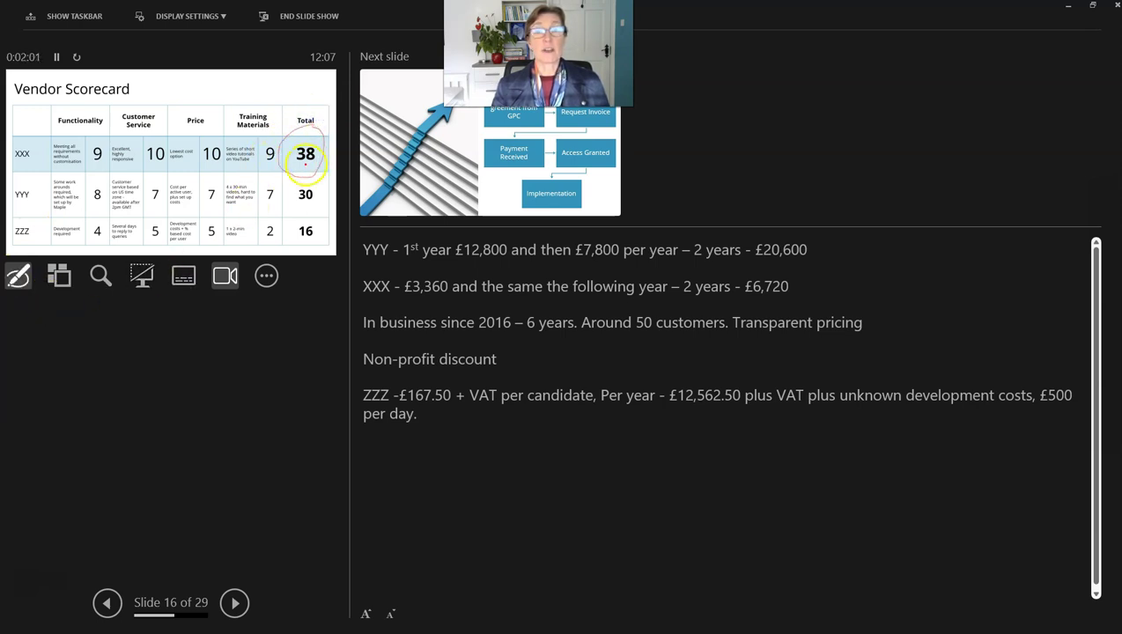
{"action": "left_click", "coordinate": [18, 280]}
{"action": "mouse_move", "coordinate": [67, 348]}
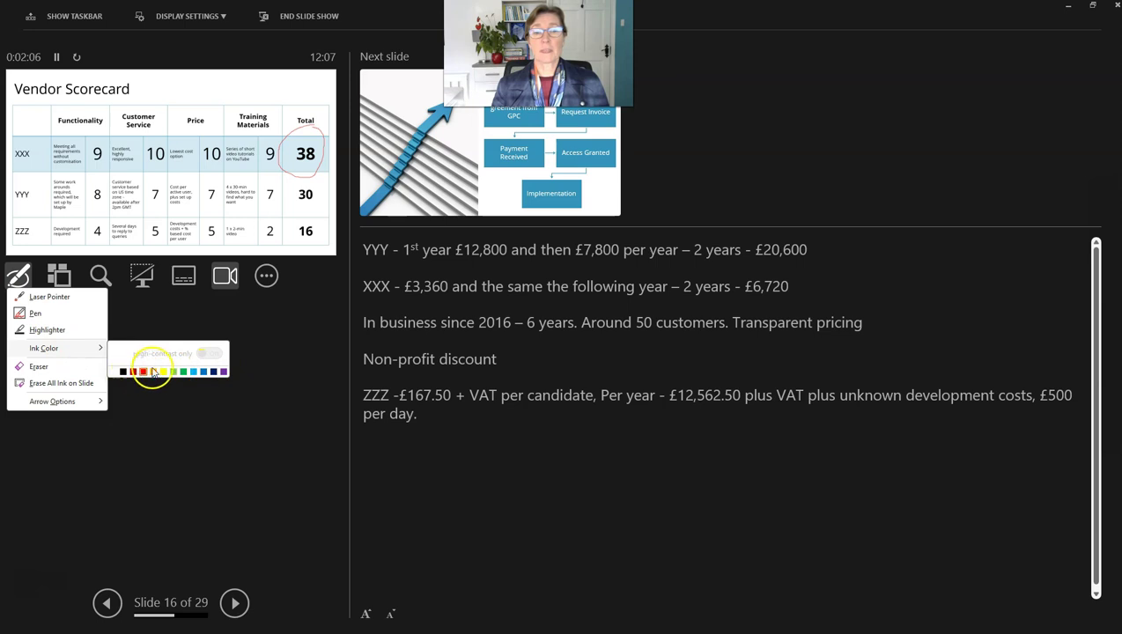
{"action": "left_click", "coordinate": [44, 330]}
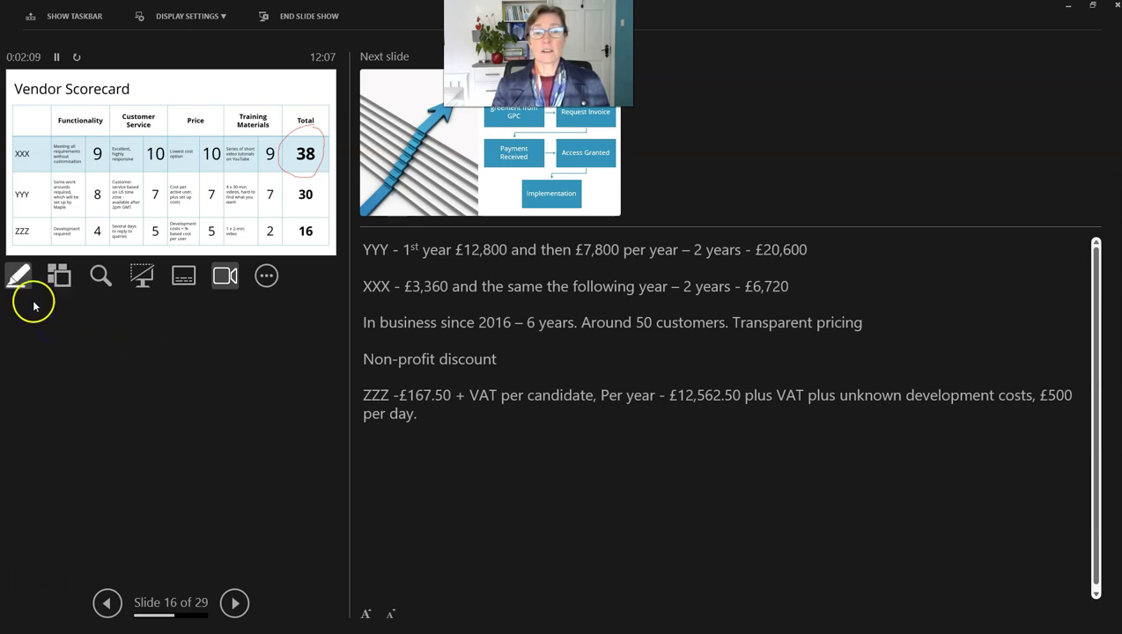
Step: Highlight the YYY total 30 in green, then erase all ink on the slide
{"action": "left_click", "coordinate": [19, 278]}
{"action": "mouse_move", "coordinate": [78, 348]}
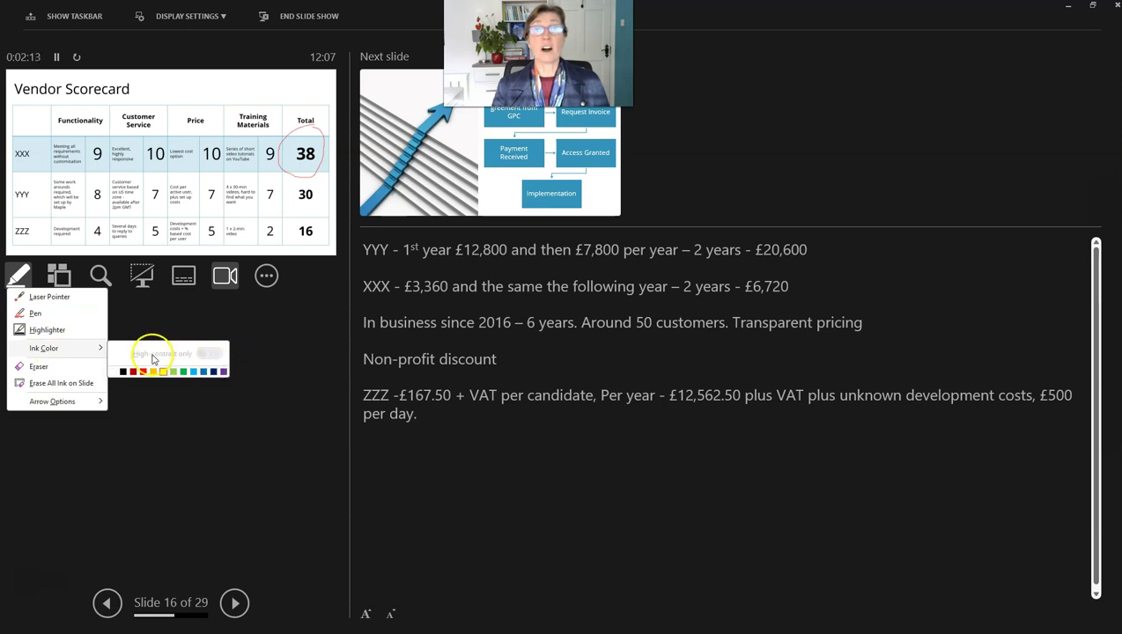
{"action": "left_click", "coordinate": [167, 370]}
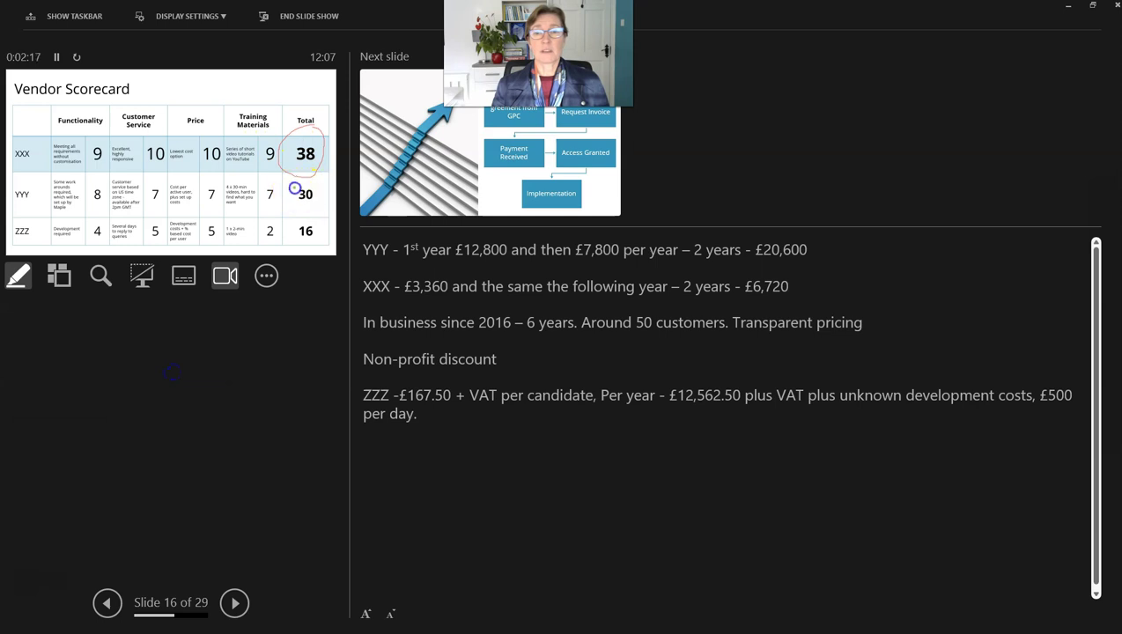
{"action": "left_click_drag", "start_coordinate": [327, 193], "coordinate": [301, 203]}
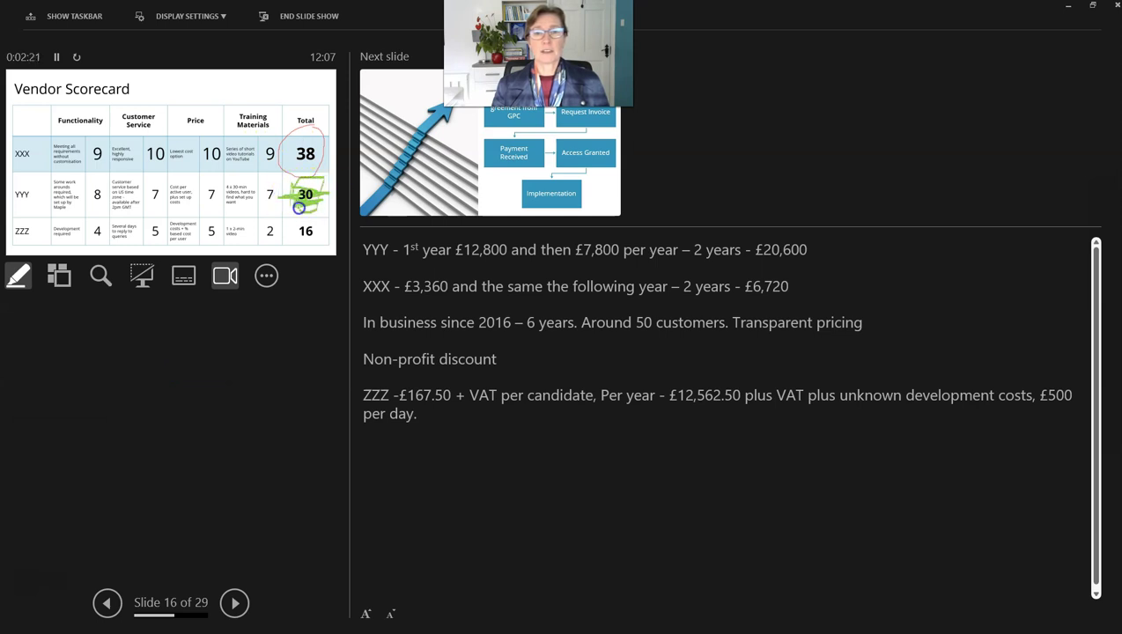
{"action": "left_click", "coordinate": [21, 276]}
{"action": "left_click", "coordinate": [53, 388]}
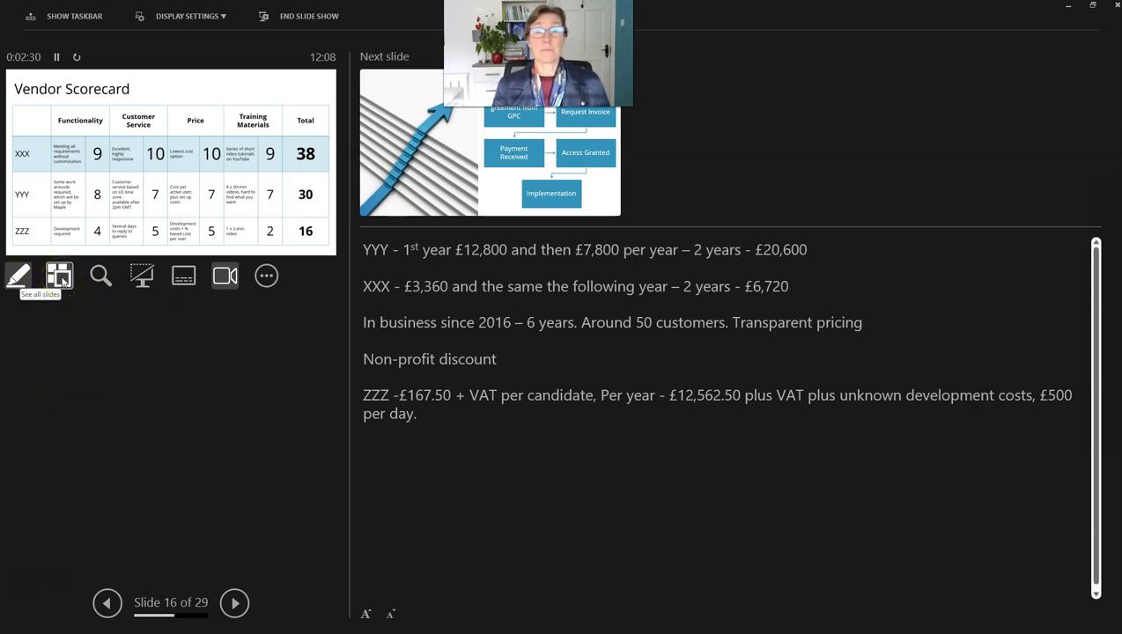
Step: Jump from the all-slides overview to slide 26, Place
{"action": "left_click", "coordinate": [60, 276]}
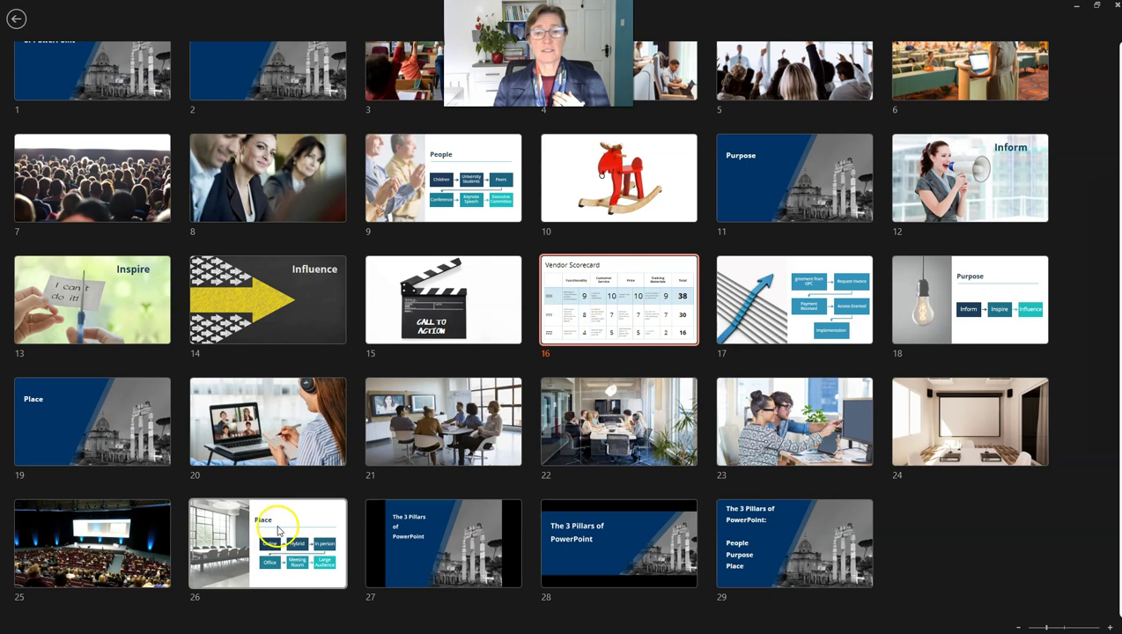
{"action": "left_click", "coordinate": [279, 528]}
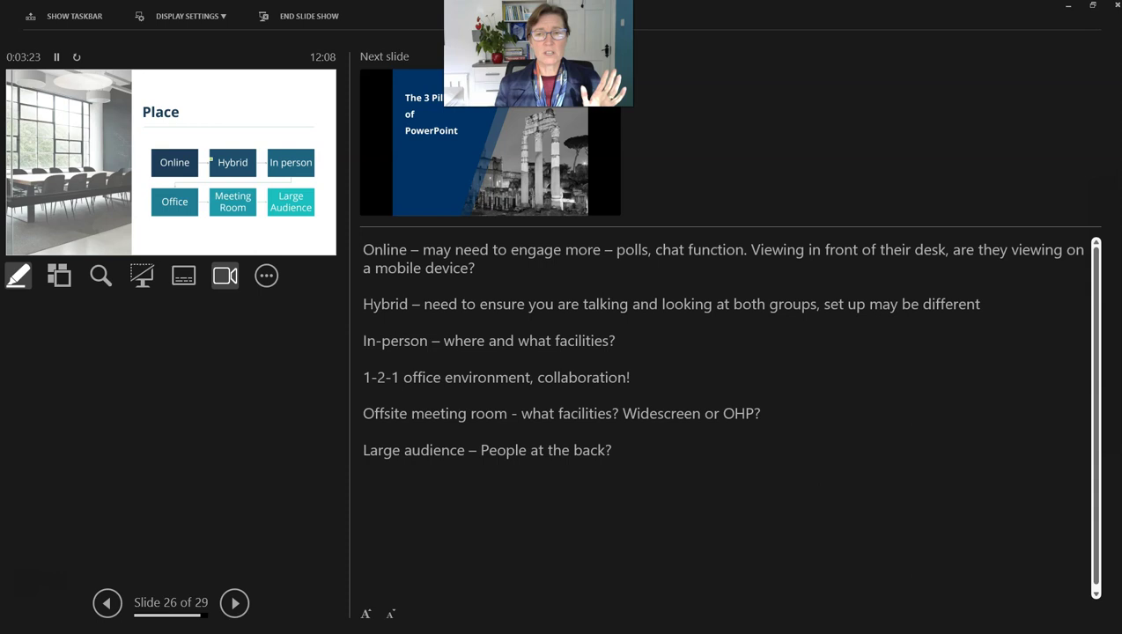
Step: Stop at slide 9, People, via the slide overview, then return to slide 16, Vendor Scorecard
{"action": "left_click", "coordinate": [59, 276]}
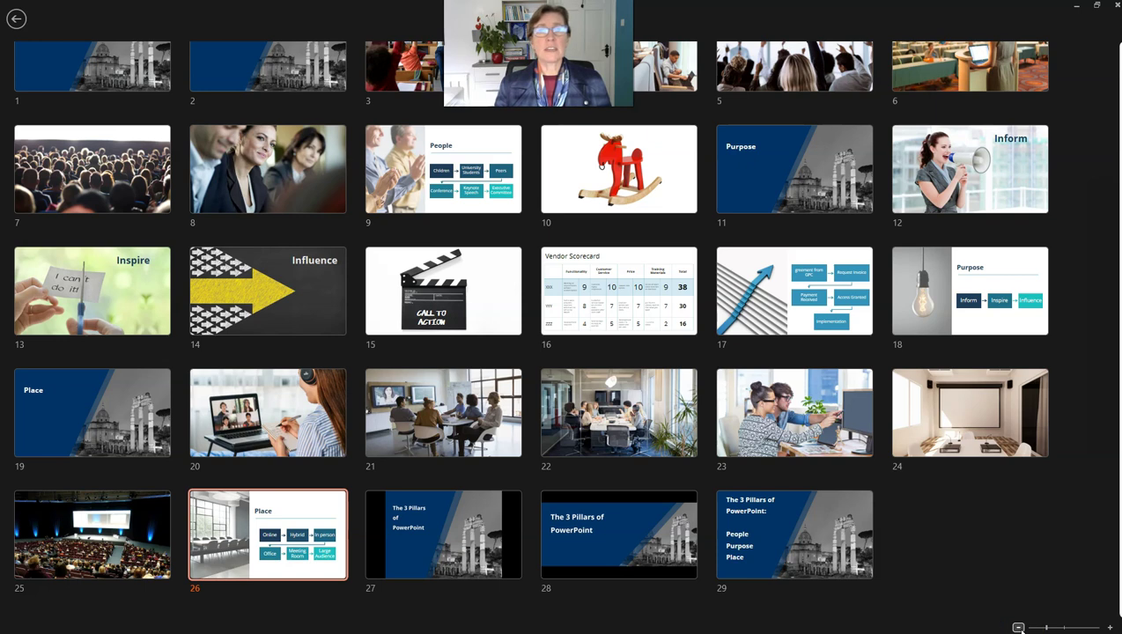
{"action": "left_click", "coordinate": [1019, 627]}
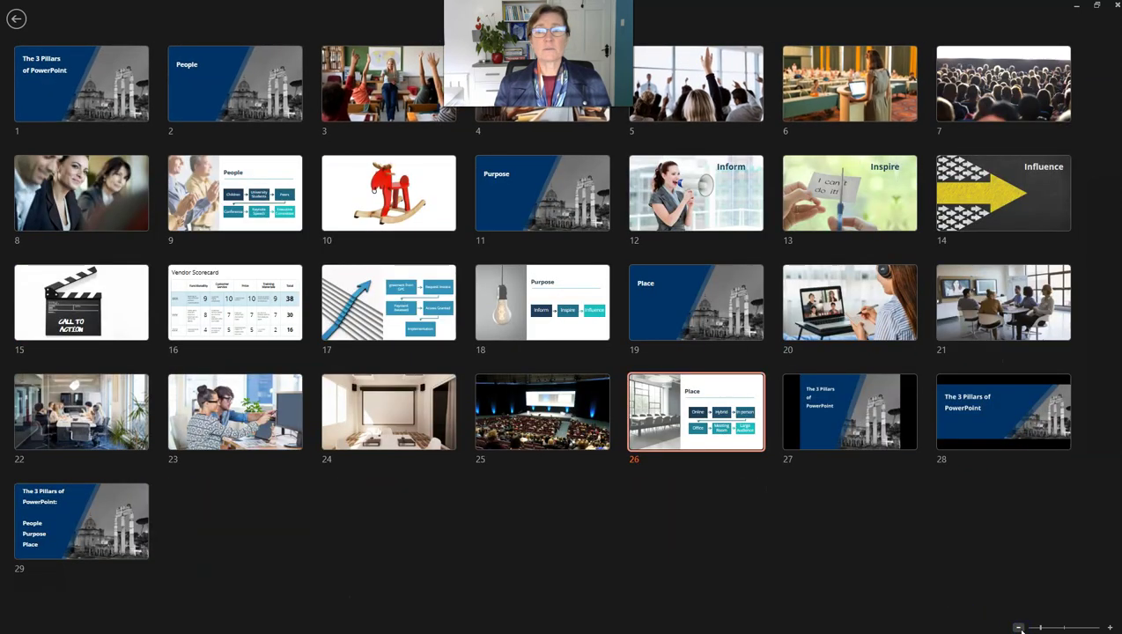
{"action": "left_click", "coordinate": [1019, 628]}
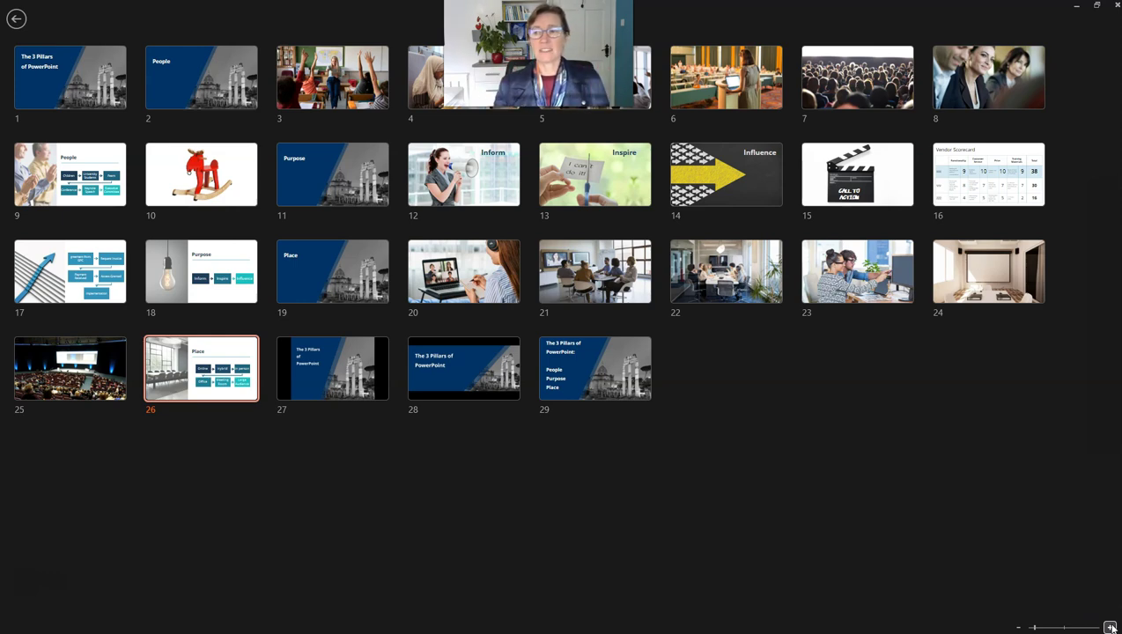
{"action": "left_click", "coordinate": [1111, 627]}
{"action": "left_click", "coordinate": [1111, 627]}
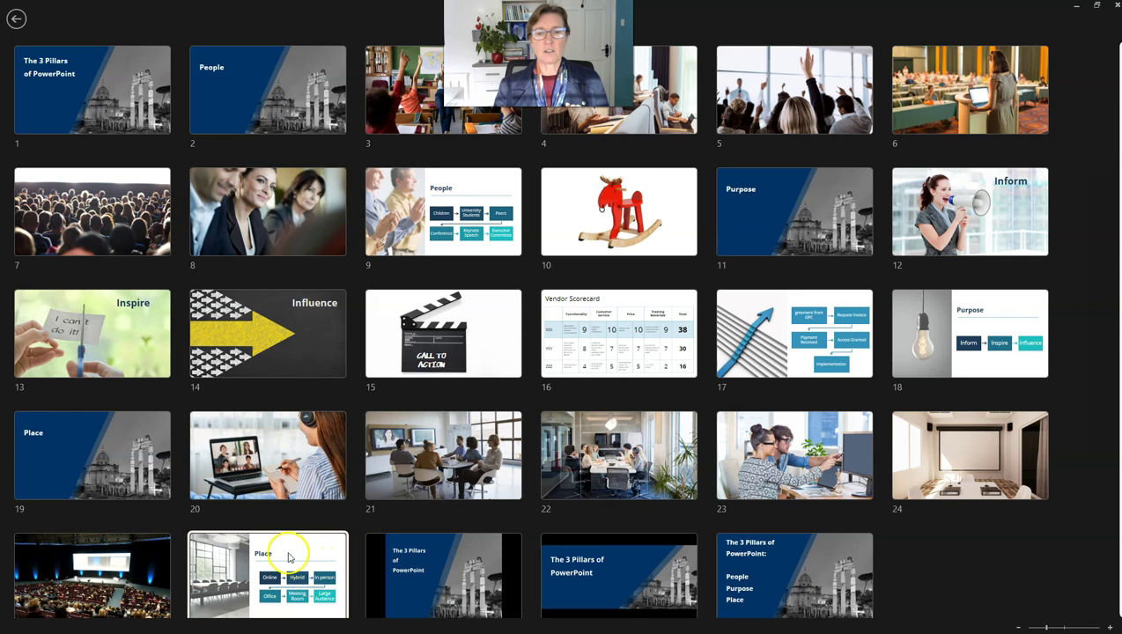
{"action": "left_click", "coordinate": [441, 202]}
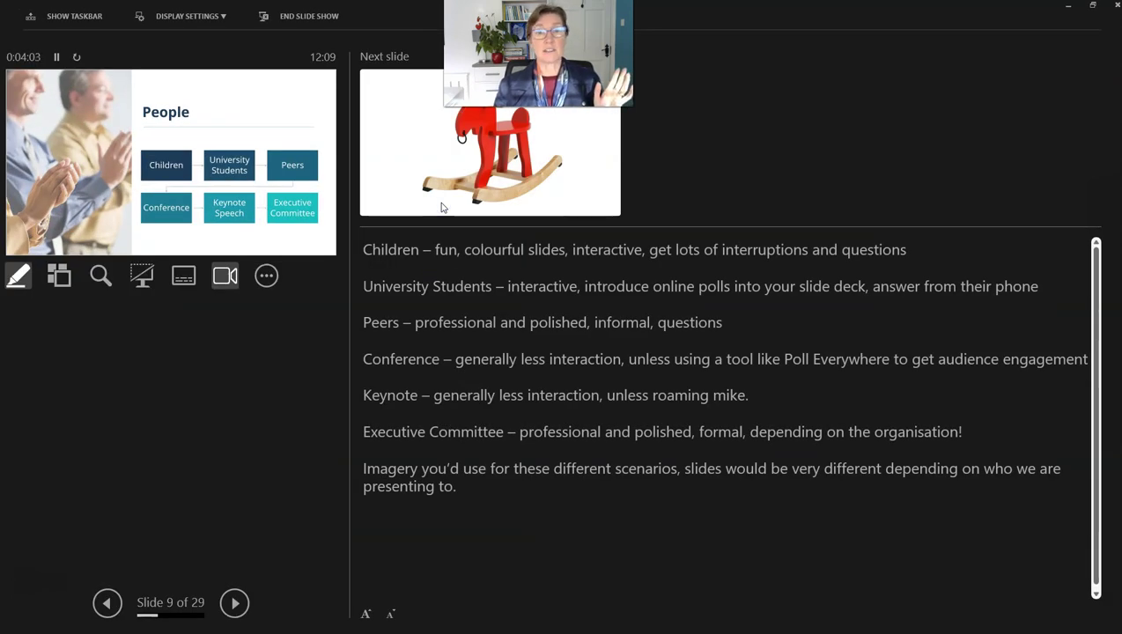
{"action": "left_click", "coordinate": [56, 277]}
{"action": "left_click", "coordinate": [571, 306]}
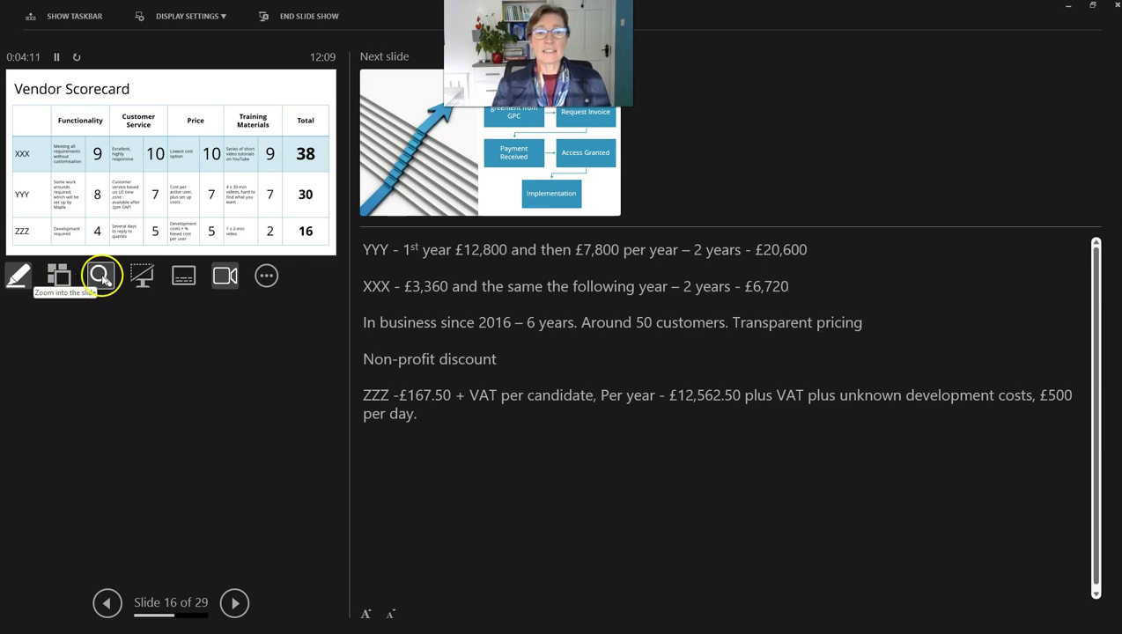
{"action": "left_click", "coordinate": [102, 278]}
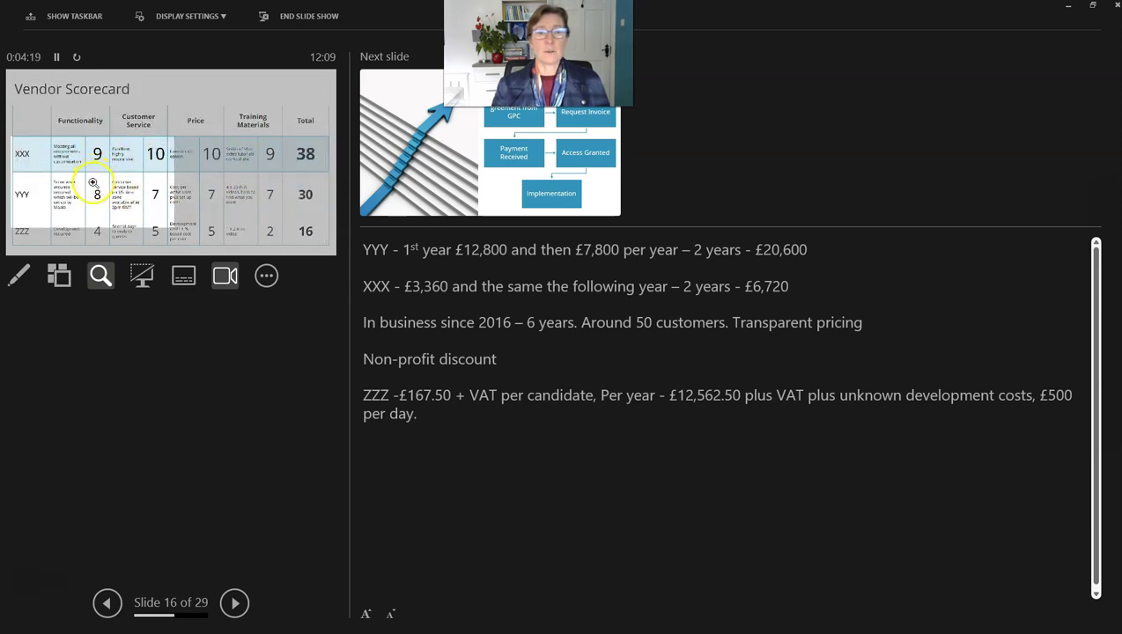
{"action": "left_click", "coordinate": [93, 182]}
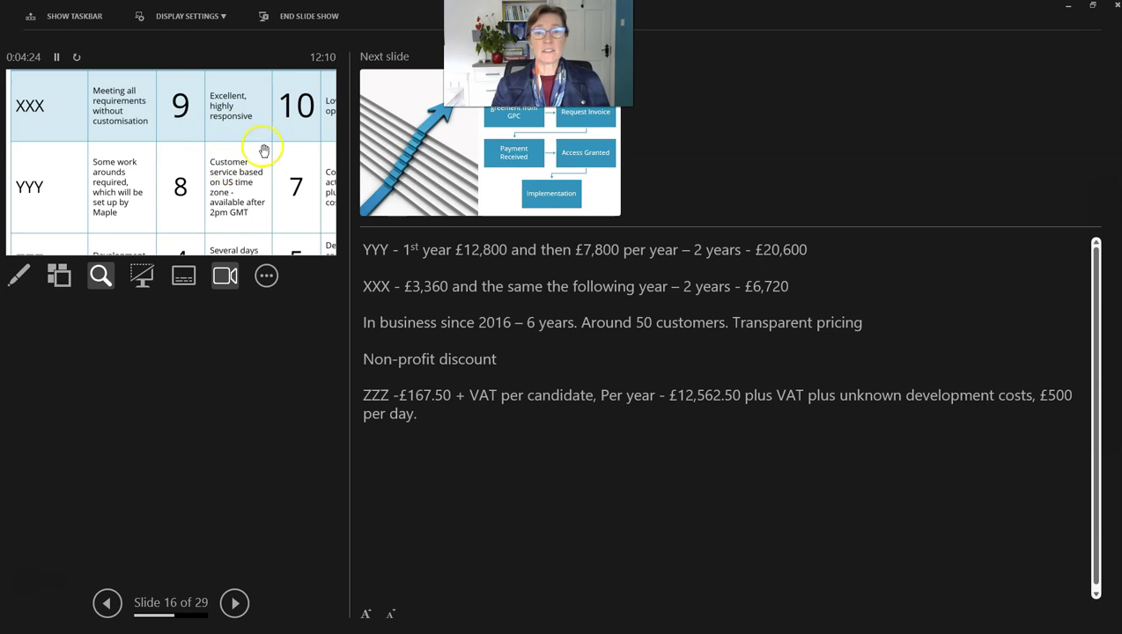
{"action": "left_click_drag", "start_coordinate": [265, 150], "coordinate": [24, 189]}
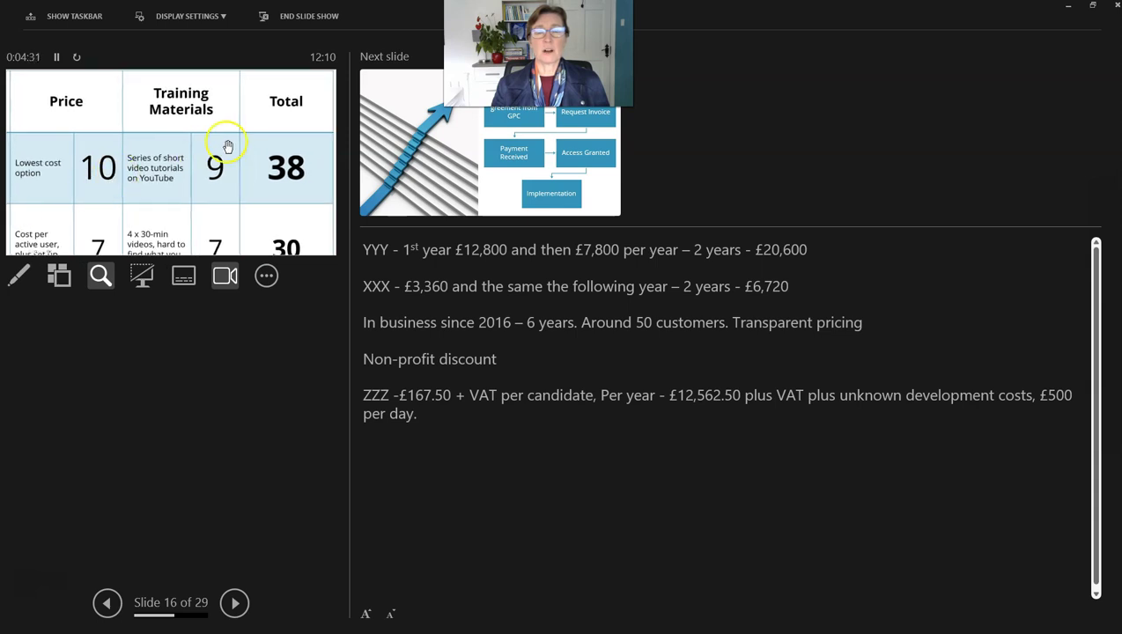
{"action": "scroll", "coordinate": [218, 160], "scroll_direction": "down", "scroll_amount": 3}
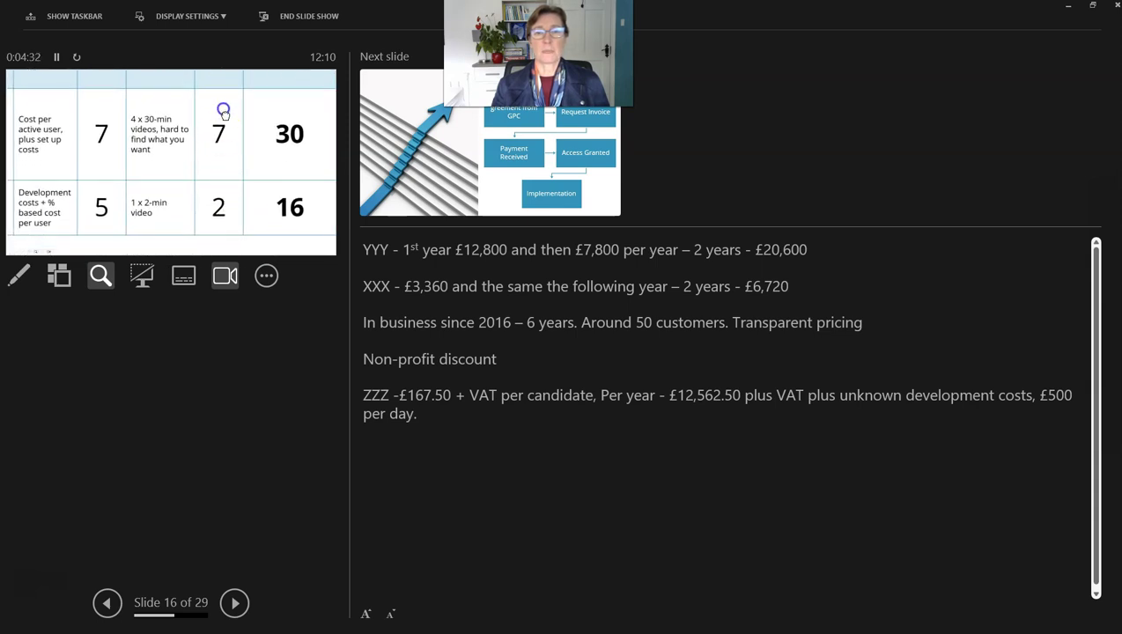
{"action": "left_click", "coordinate": [102, 278]}
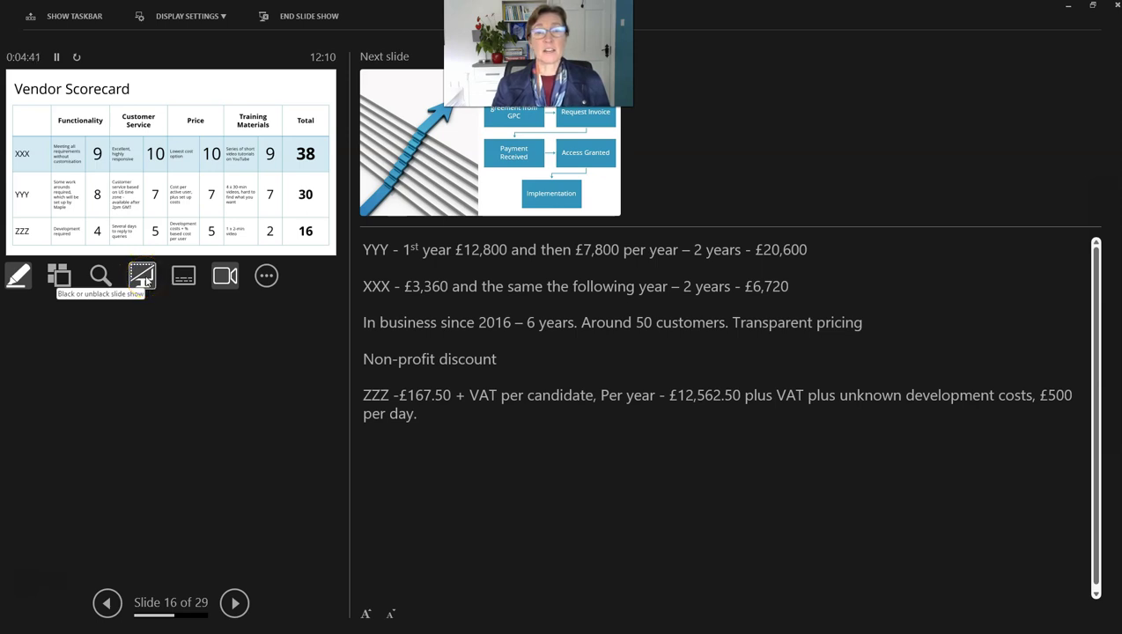
{"action": "left_click", "coordinate": [146, 281]}
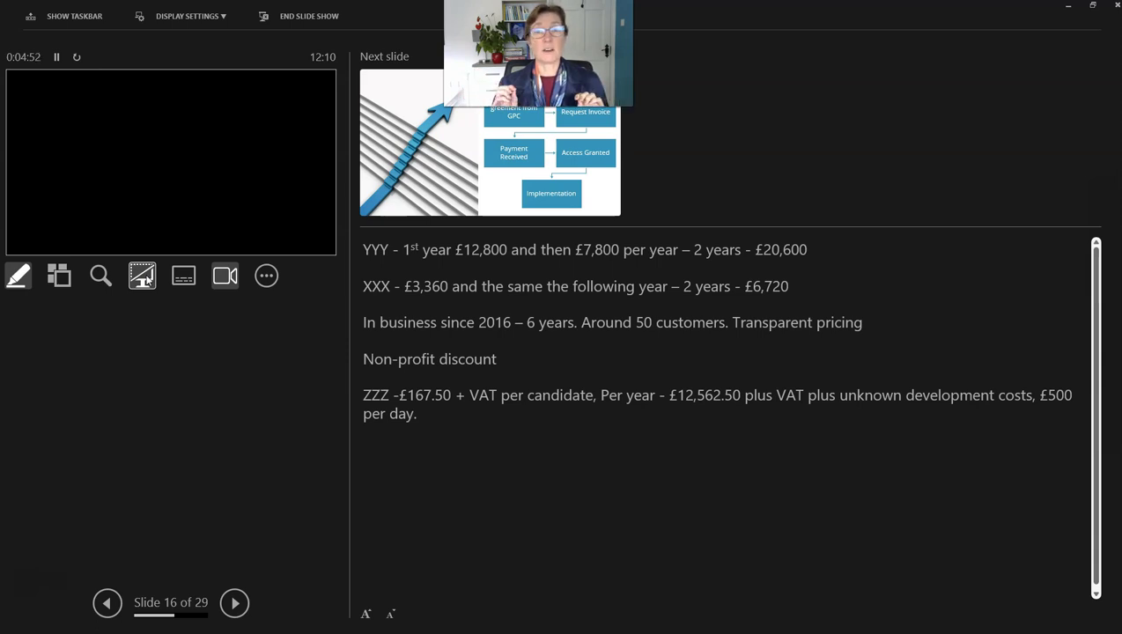
{"action": "left_click", "coordinate": [146, 278]}
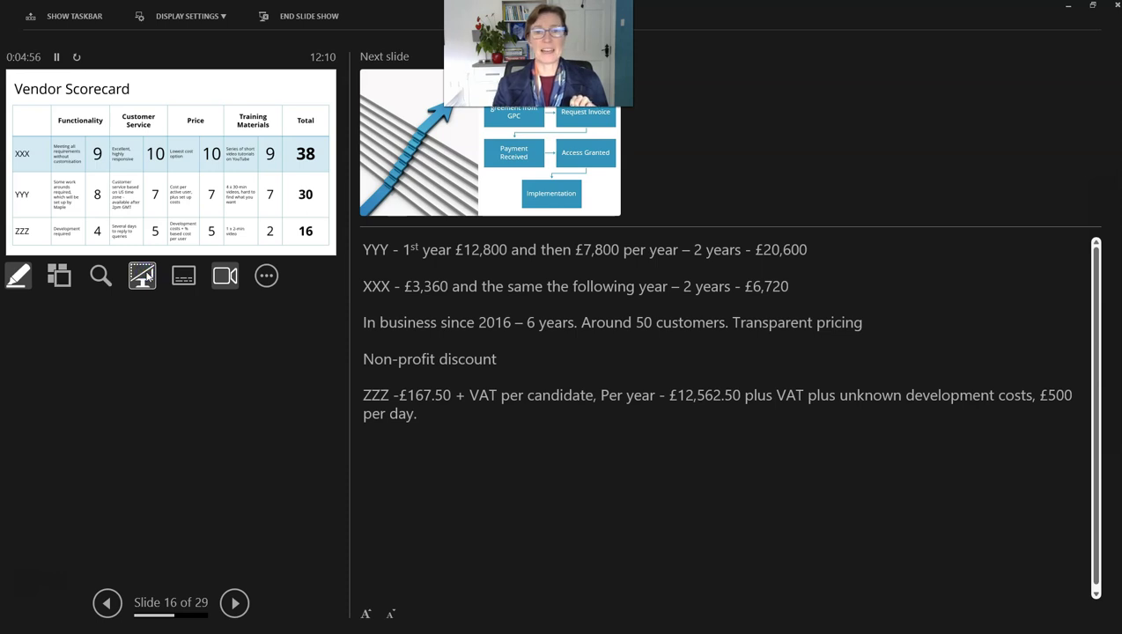
Step: Turn on live subtitles and position them Top (Overlaid) on the Vendor Scorecard slide
{"action": "left_click", "coordinate": [187, 278]}
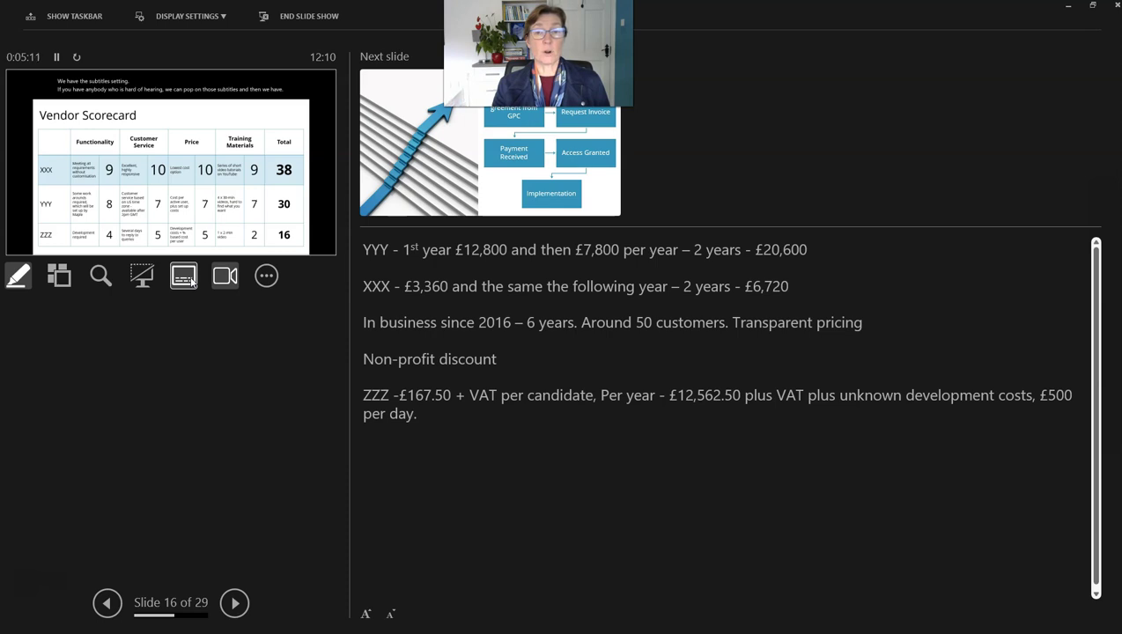
{"action": "left_click", "coordinate": [266, 279]}
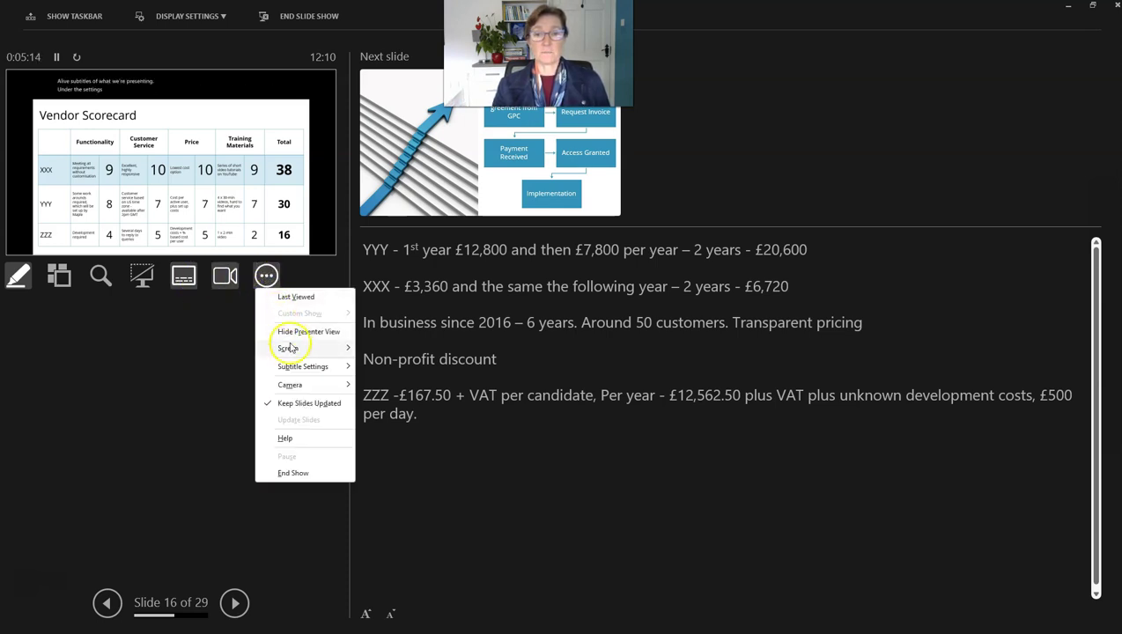
{"action": "mouse_move", "coordinate": [305, 371]}
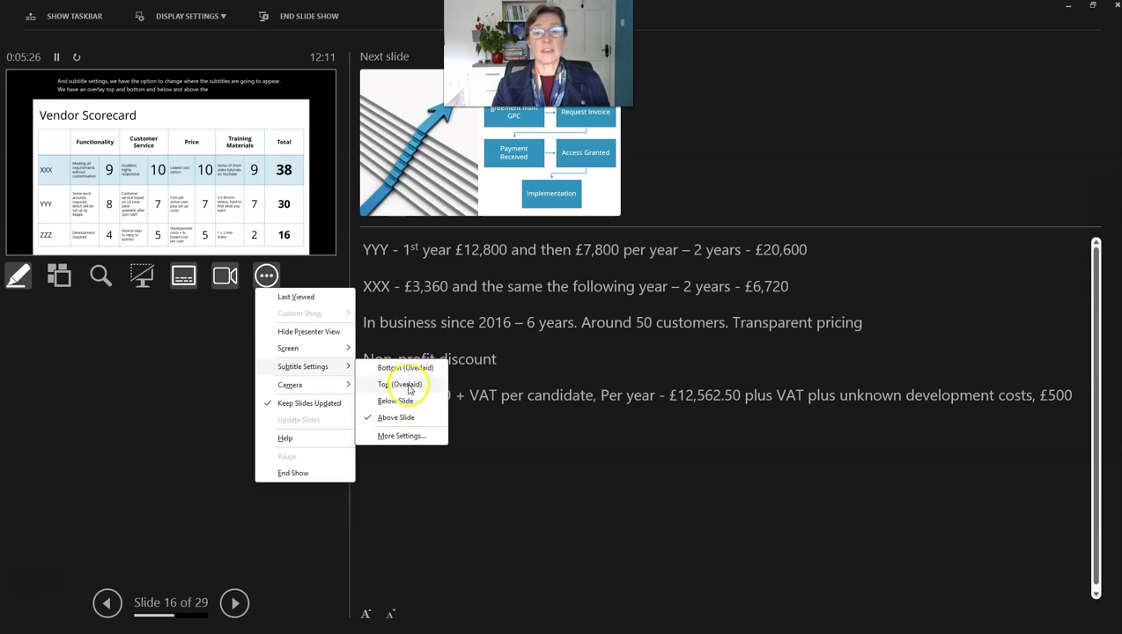
{"action": "left_click", "coordinate": [407, 385]}
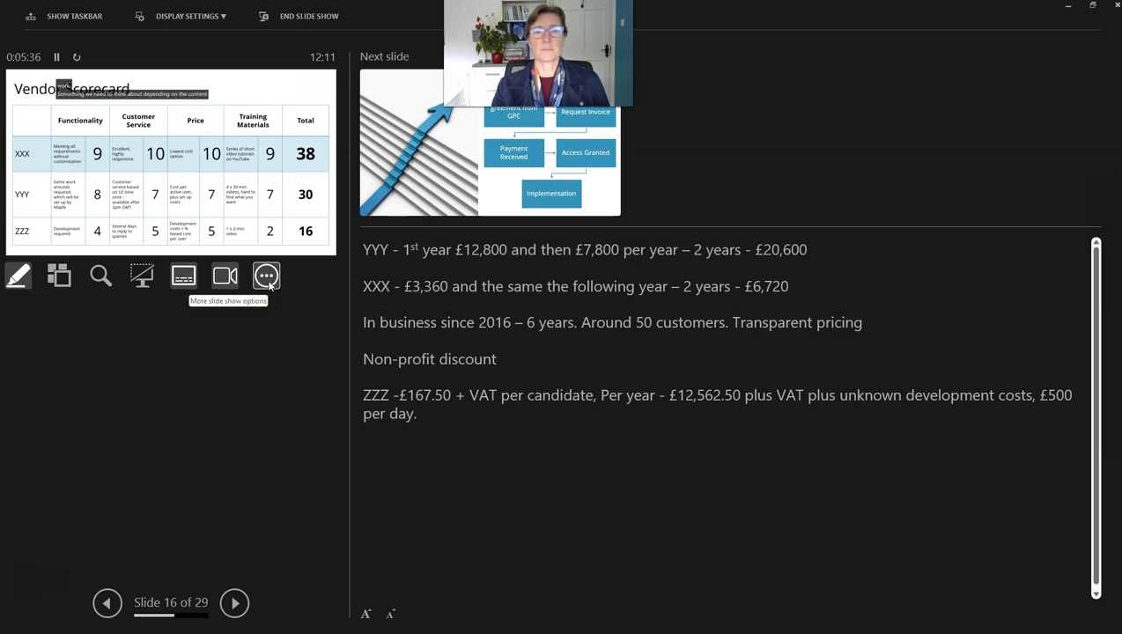
Step: Keep English (United Kingdom) as spoken language, set Subtitle Language to French, and confirm
{"action": "left_click", "coordinate": [266, 277]}
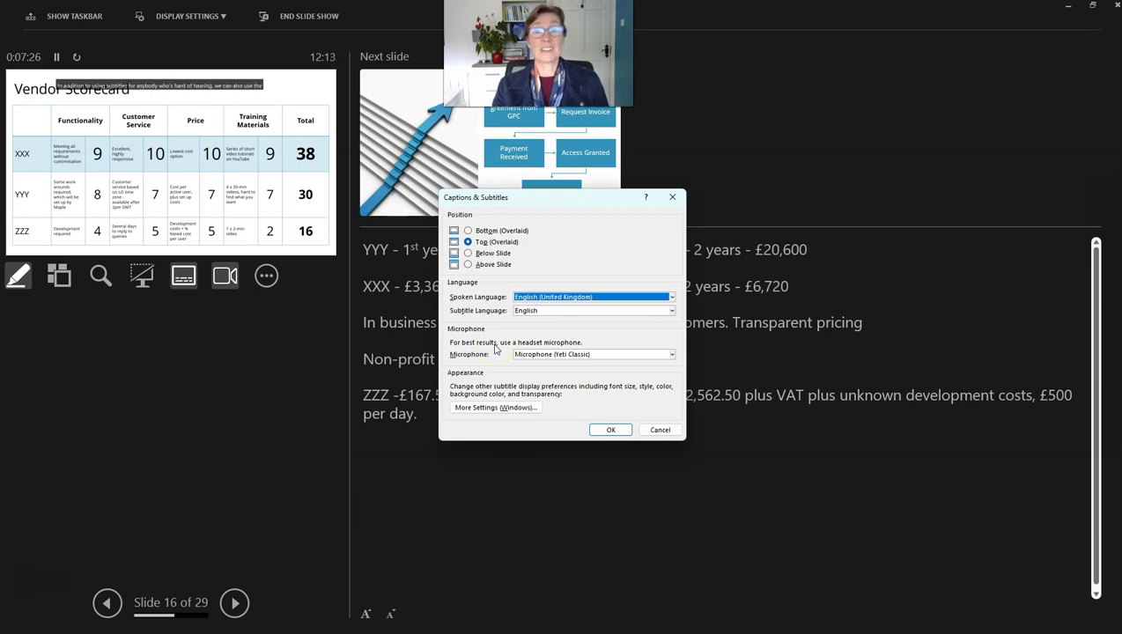
{"action": "left_click", "coordinate": [673, 301]}
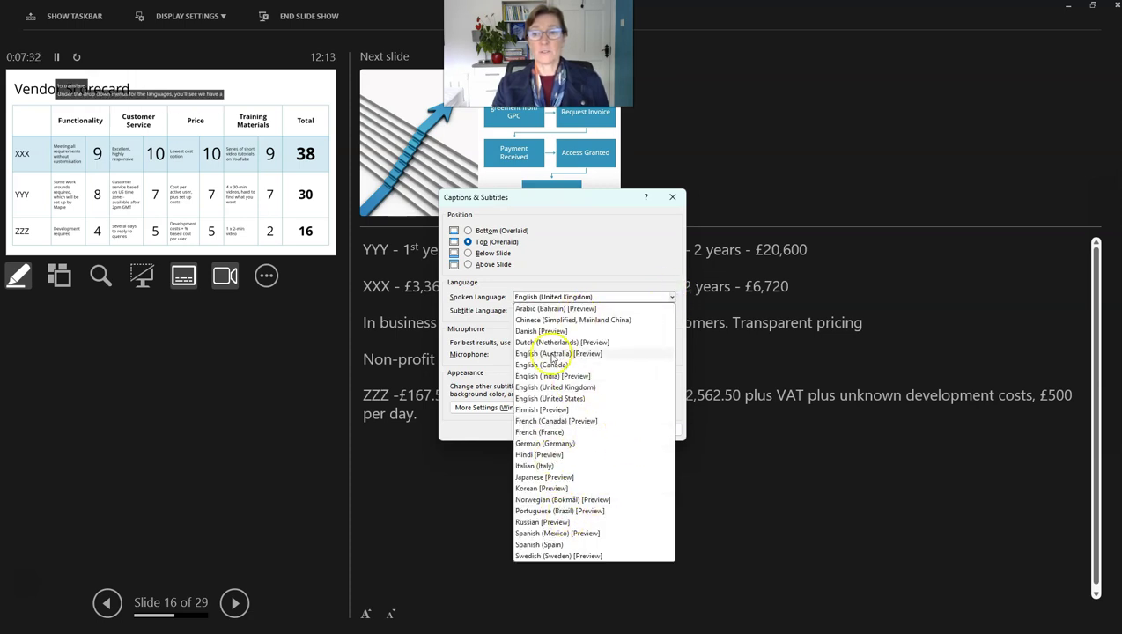
{"action": "left_click", "coordinate": [507, 297]}
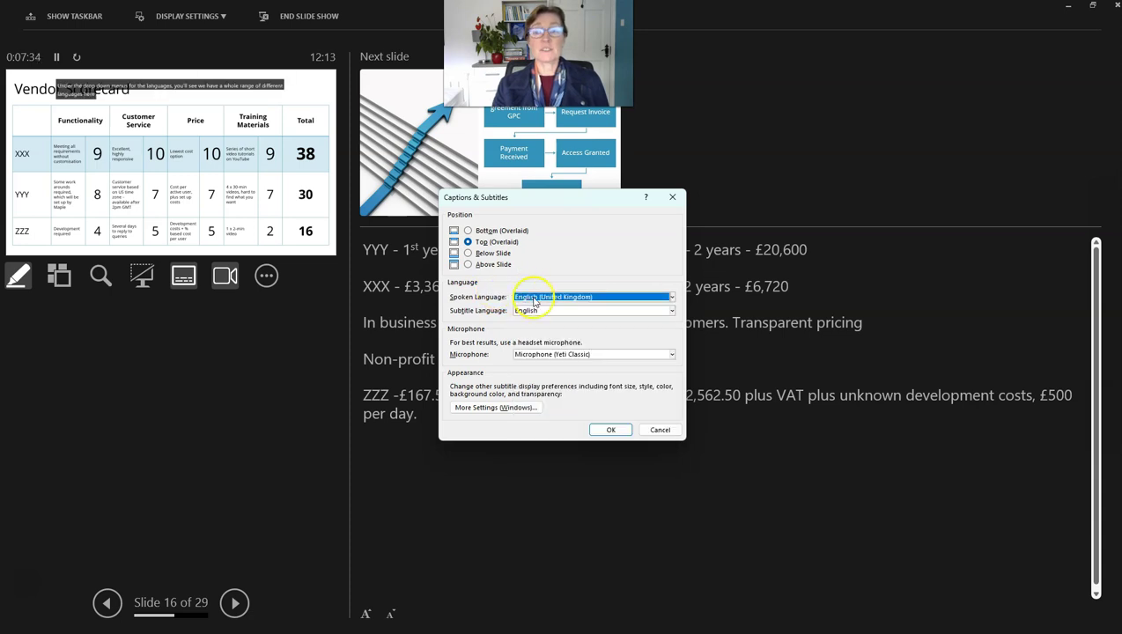
{"action": "left_click", "coordinate": [669, 310]}
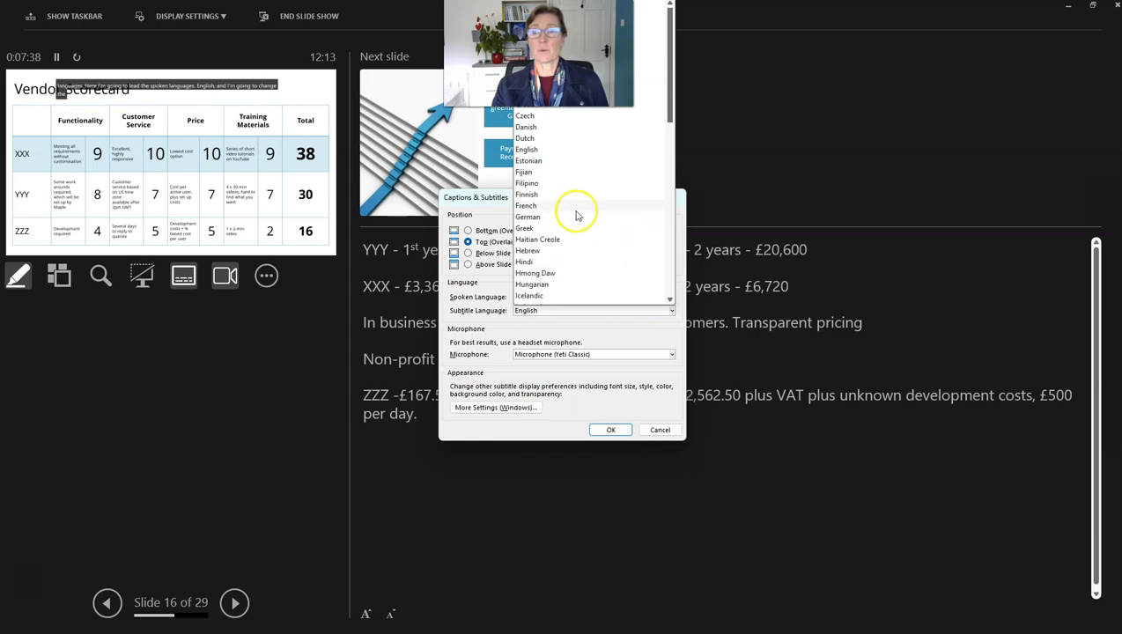
{"action": "left_click", "coordinate": [537, 207]}
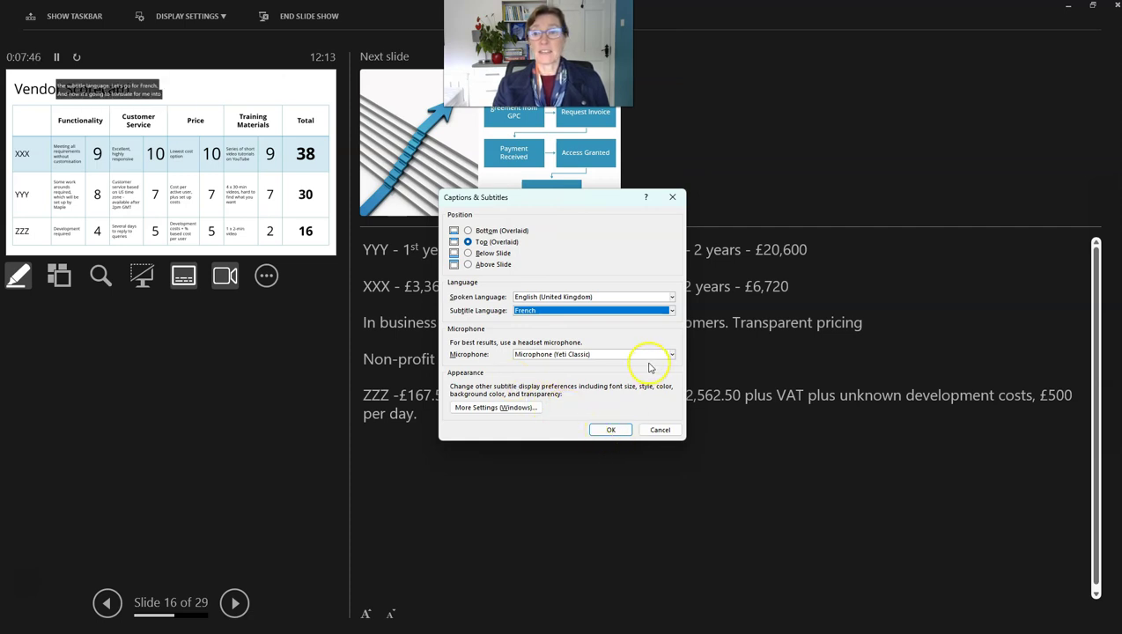
{"action": "left_click", "coordinate": [601, 435]}
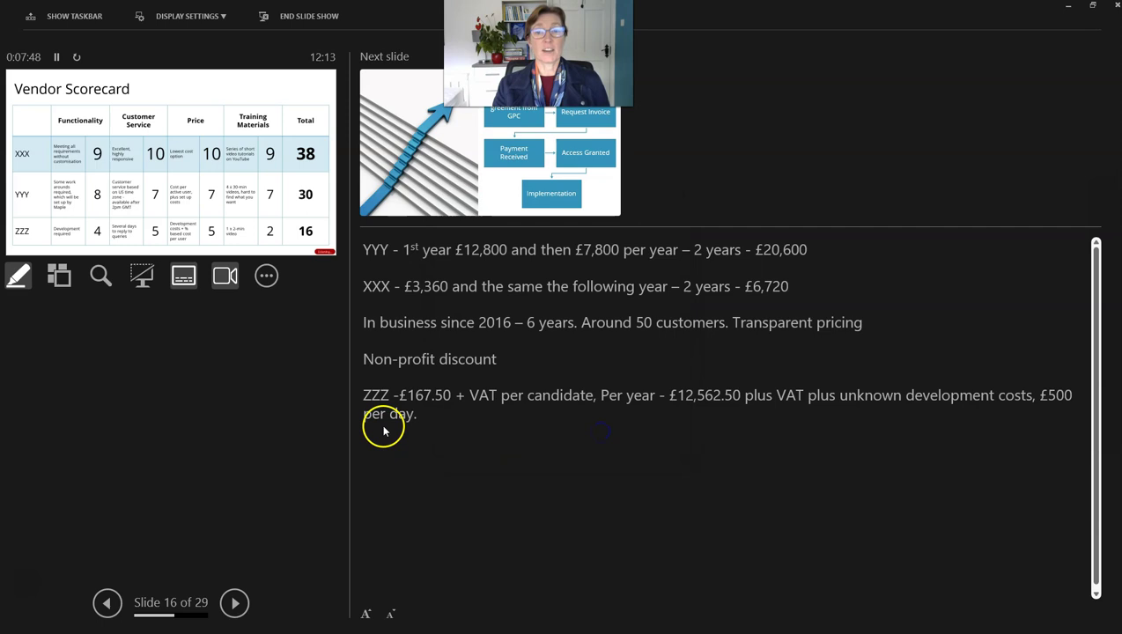